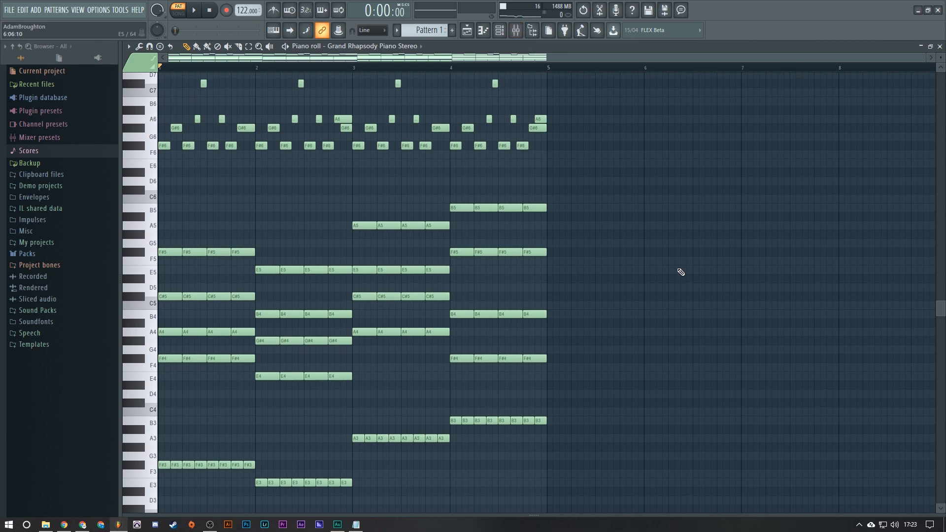
Open the Grand Rhapsody Piano Stereo instrument from the channel rack and centre its window over the piano roll.
left_click(499, 31)
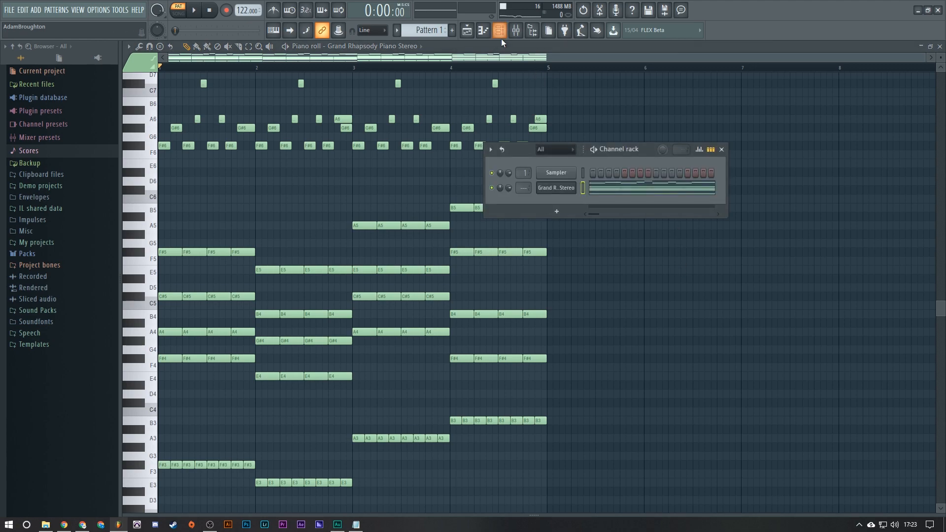
left_click(556, 188)
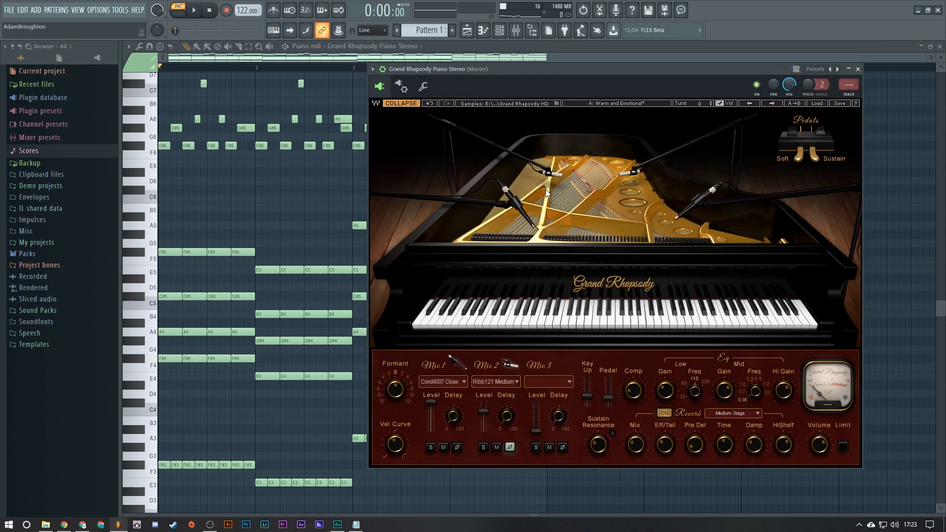
left_click_drag(542, 70, 469, 83)
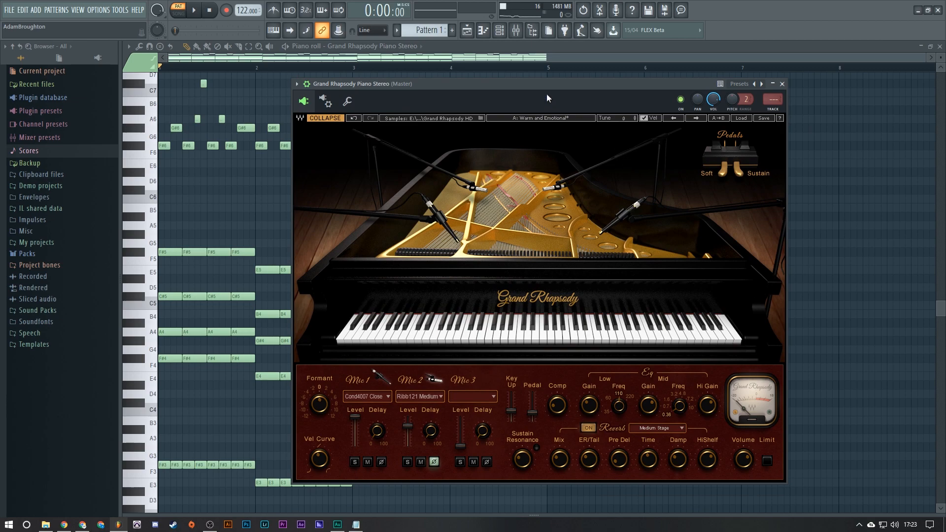
left_click_drag(549, 84, 561, 75)
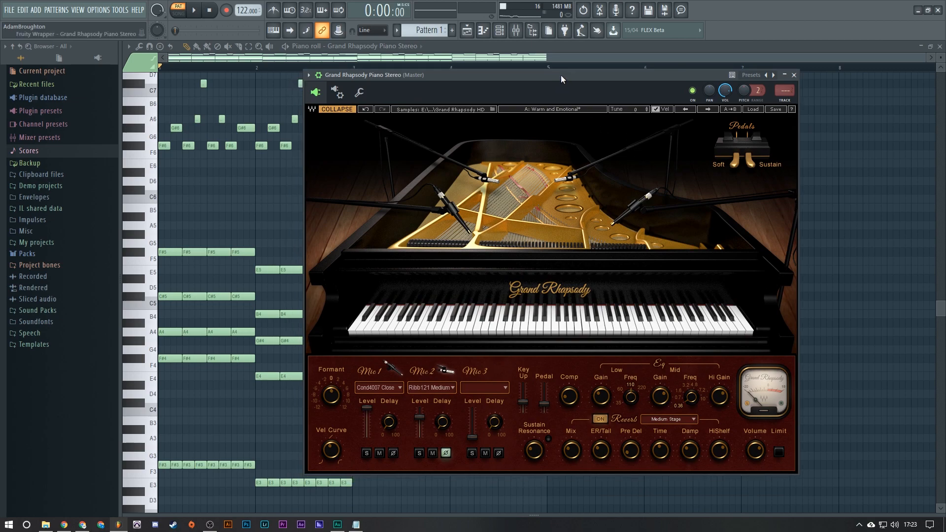
Return to the piano roll and play back the Pattern 1 piano part, stopping near the end of its fourth bar.
left_click(524, 59)
key("space")
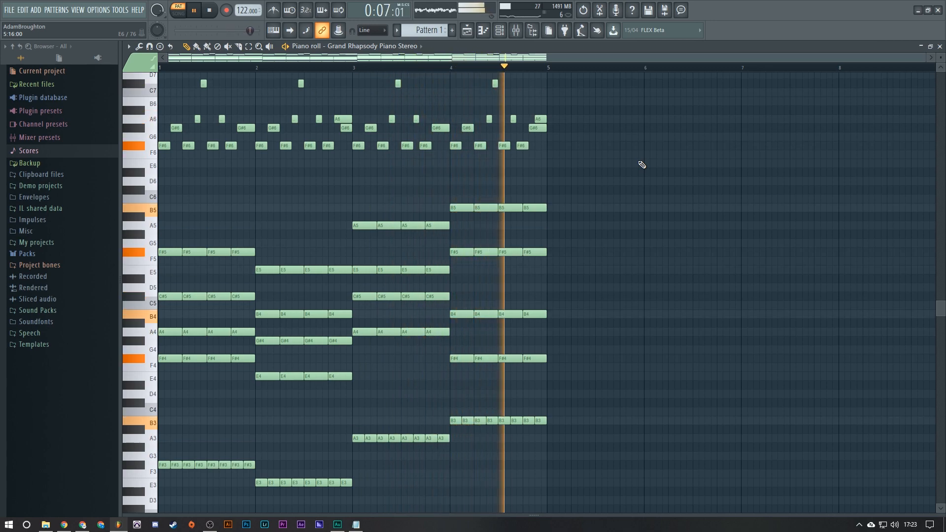
key("space")
Reopen the Grand Rhapsody piano, audition different Comp amounts during playback, and set its Comp mix to 0%.
key("F6")
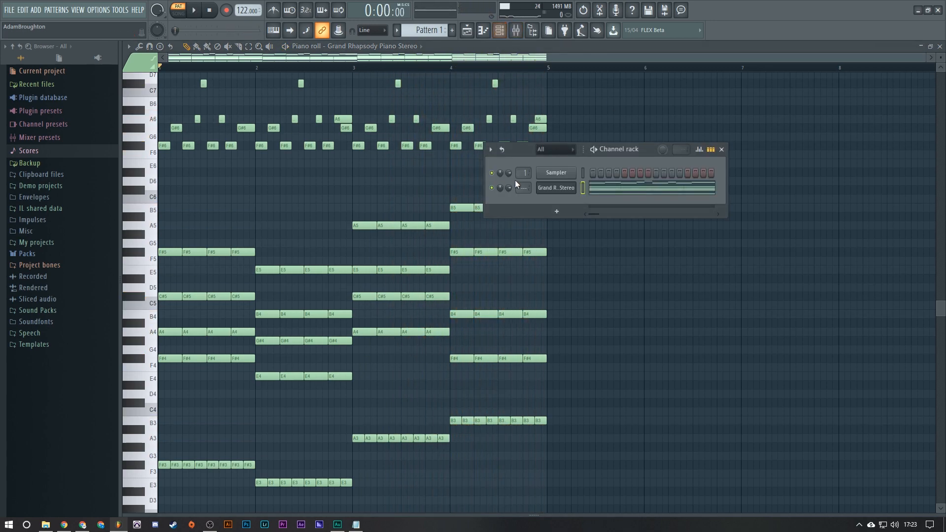
left_click(566, 187)
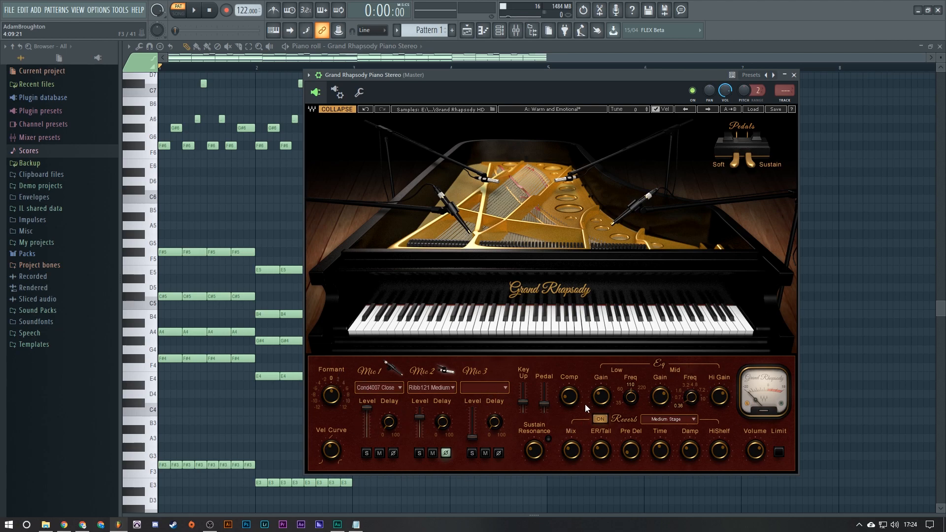
mouse_move(571, 401)
key("space")
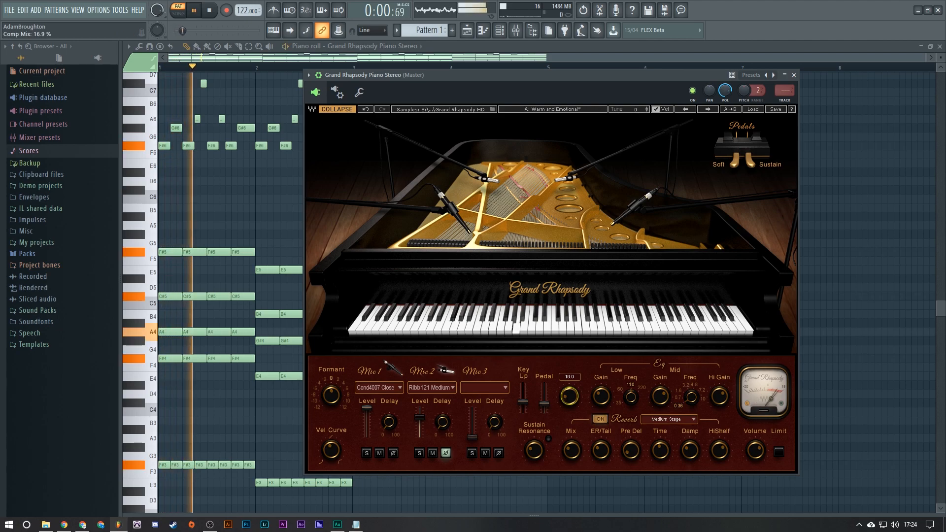
mouse_move(571, 401)
left_mouse_down()
mouse_move(571, 359)
mouse_move(572, 414)
left_mouse_up()
key("space")
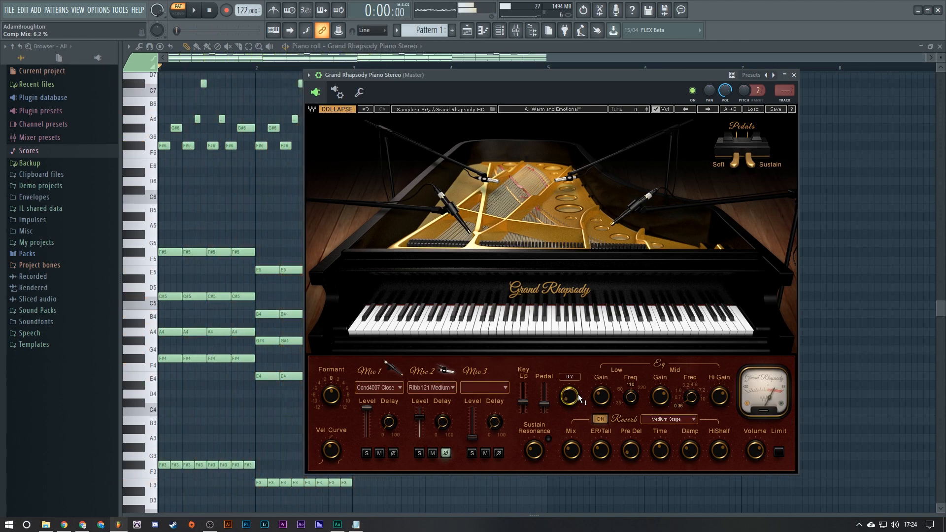
mouse_move(570, 403)
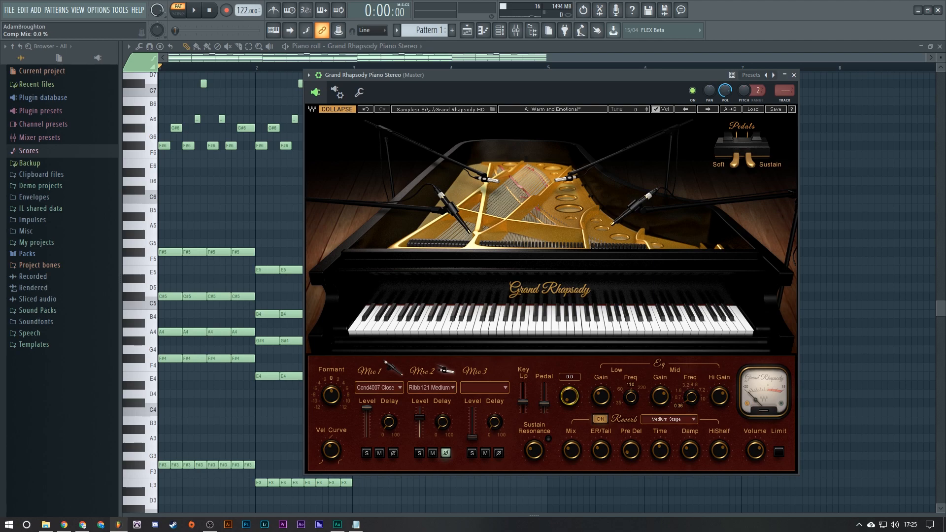
mouse_move(572, 398)
left_mouse_down()
mouse_move(572, 384)
mouse_move(566, 410)
left_mouse_up()
Route the Grand Rhapsody Piano Stereo channel to mixer insert 2.
key("F9")
left_click(155, 172)
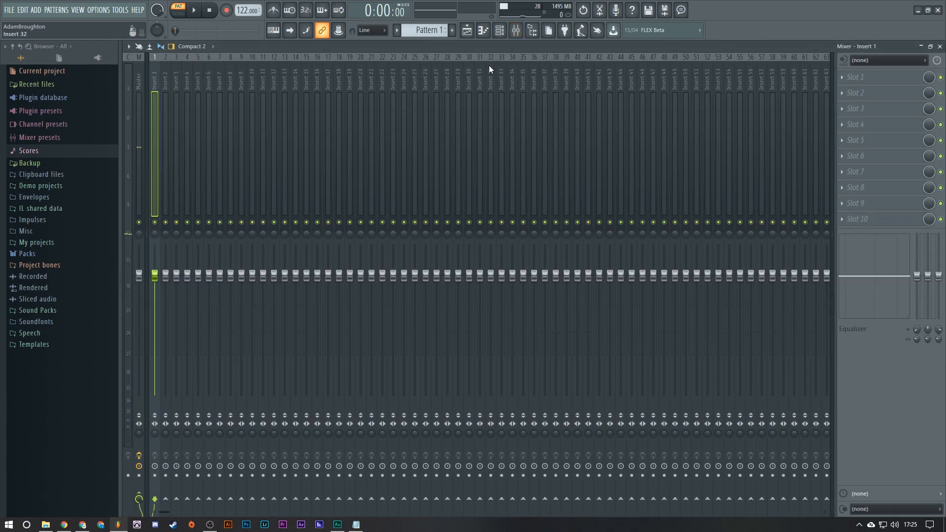
left_click(498, 31)
left_click(562, 191)
key("ctrl+l")
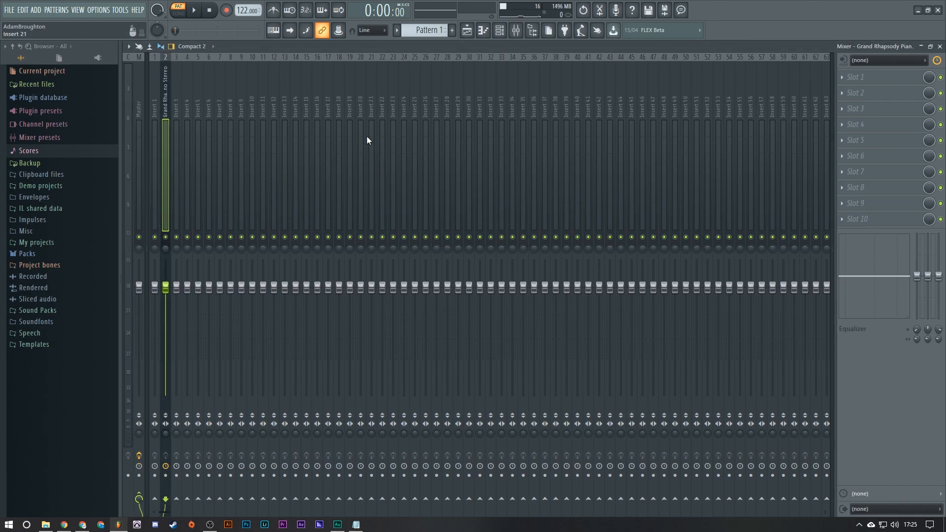
Load the Waves CLA-3A Stereo compressor into the first effect slot of the piano's mixer track and reposition its window.
left_click(904, 76)
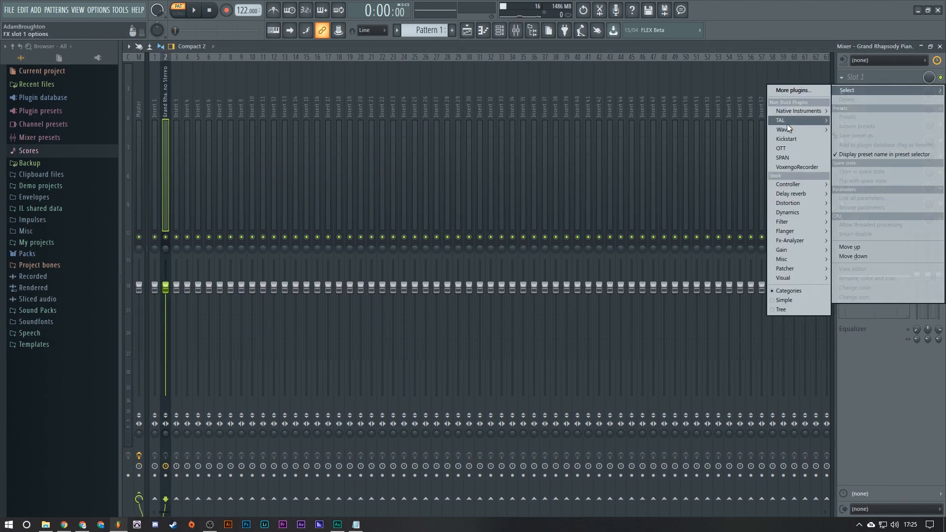
mouse_move(784, 128)
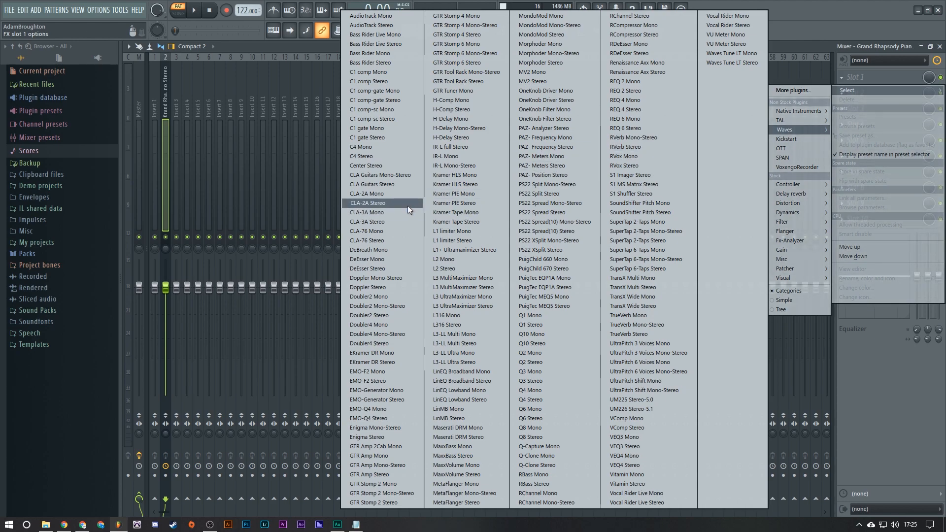
left_click(366, 223)
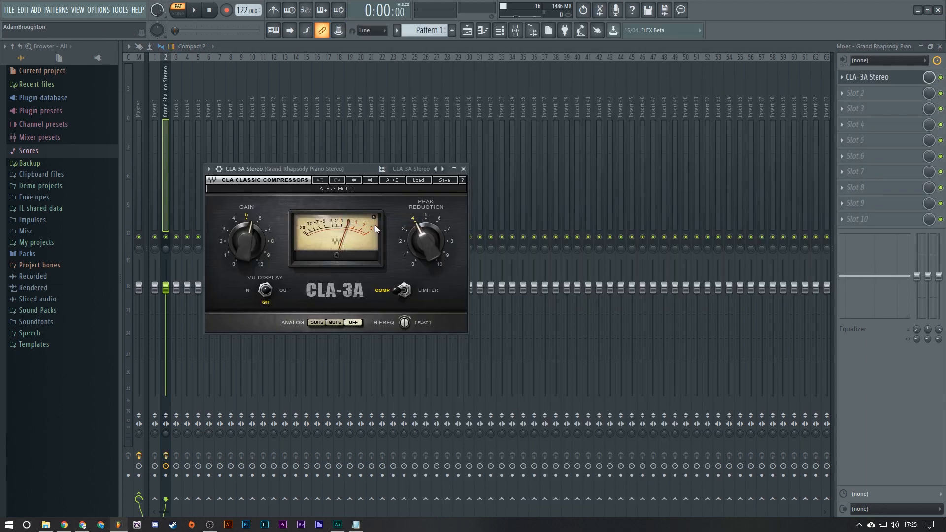
left_click_drag(351, 170, 509, 154)
left_click(496, 195)
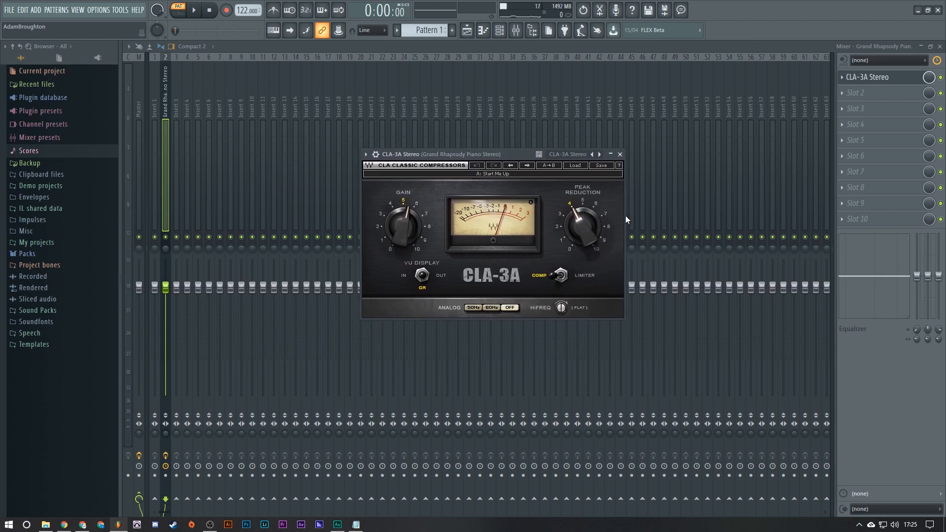
Reopen the CLA-3A compressor on the piano track and try its Acoustic Guitar factory preset.
left_click(875, 93)
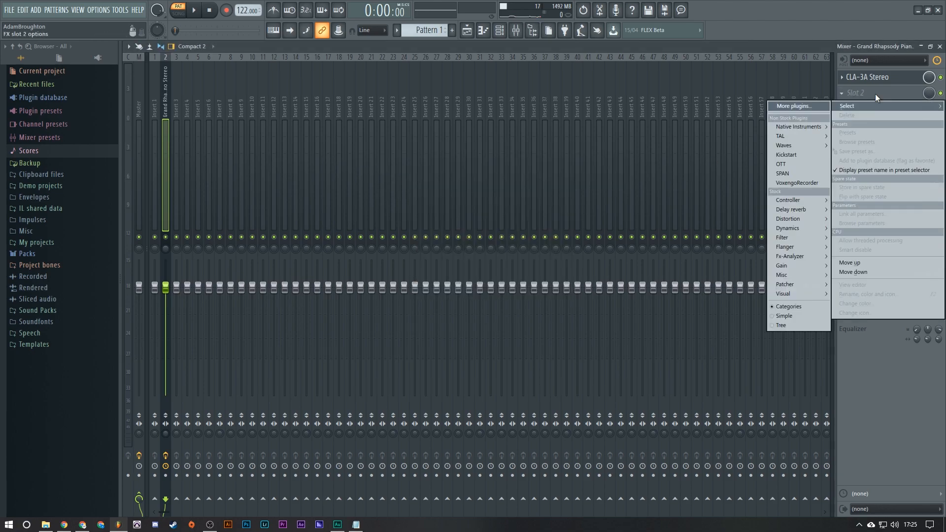
left_click(875, 78)
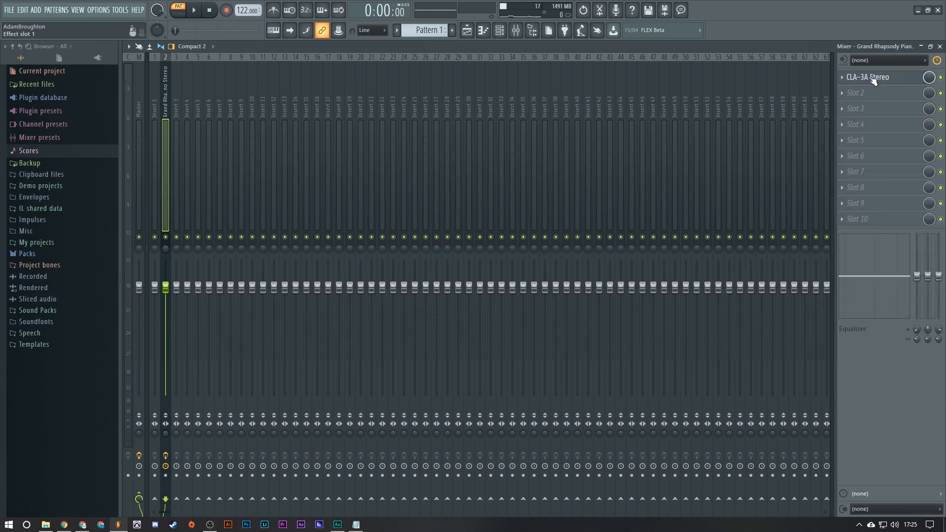
left_click(874, 78)
left_click(582, 164)
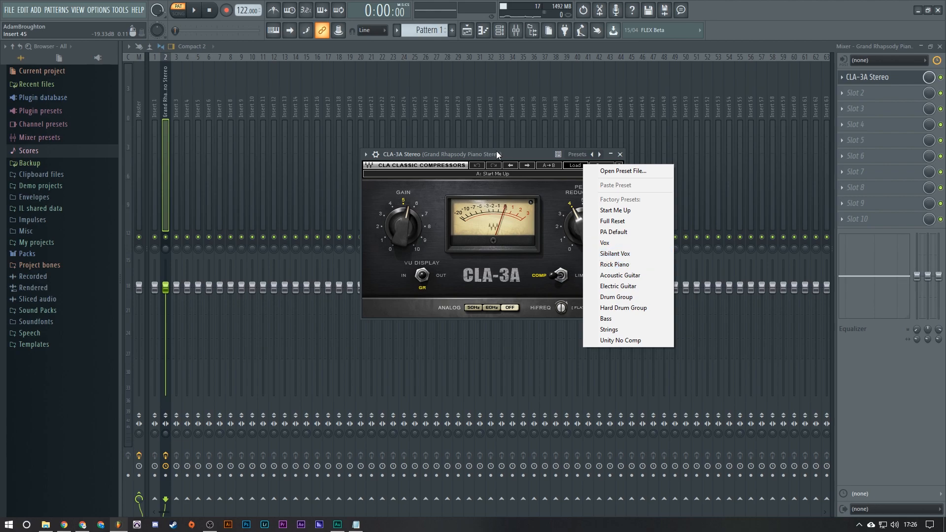
left_click_drag(496, 152, 512, 158)
left_click(596, 173)
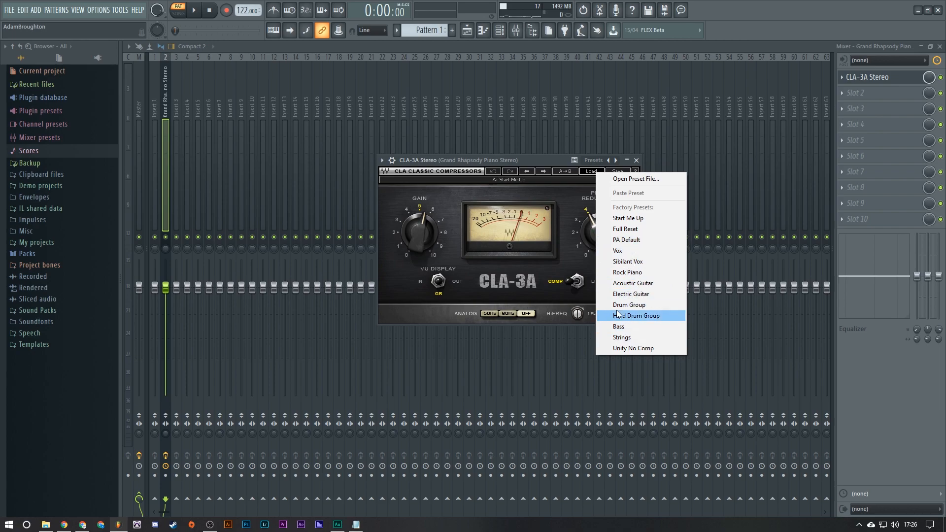
left_click(617, 284)
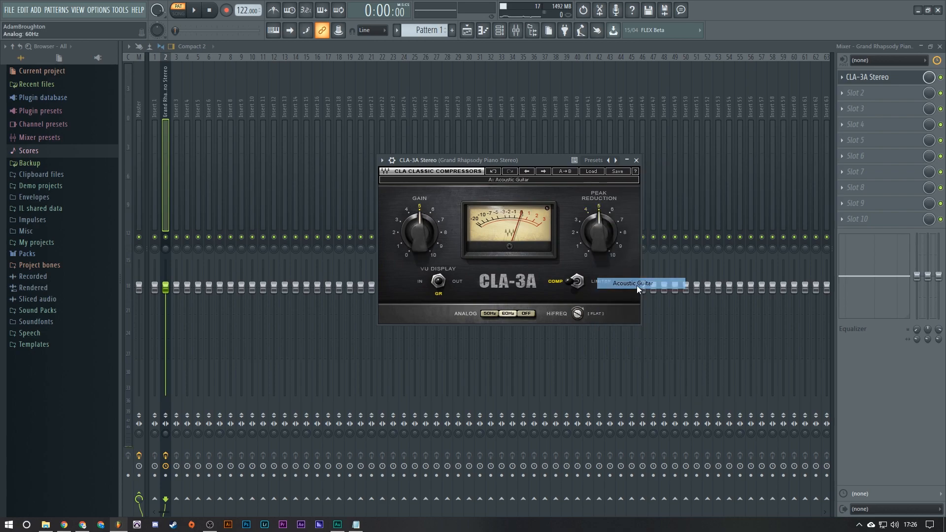
Load the Start Me Up factory preset in the CLA-3A compressor.
left_click(592, 171)
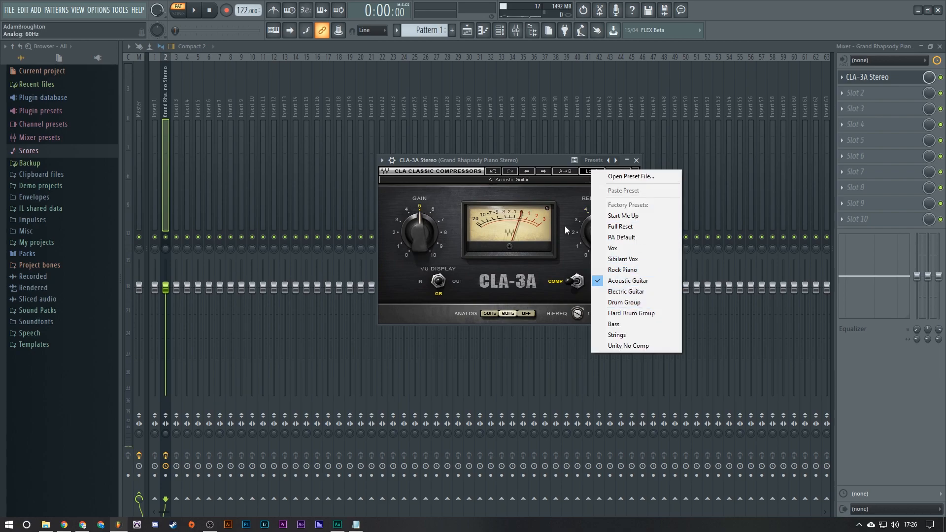
left_click(575, 224)
left_click(596, 173)
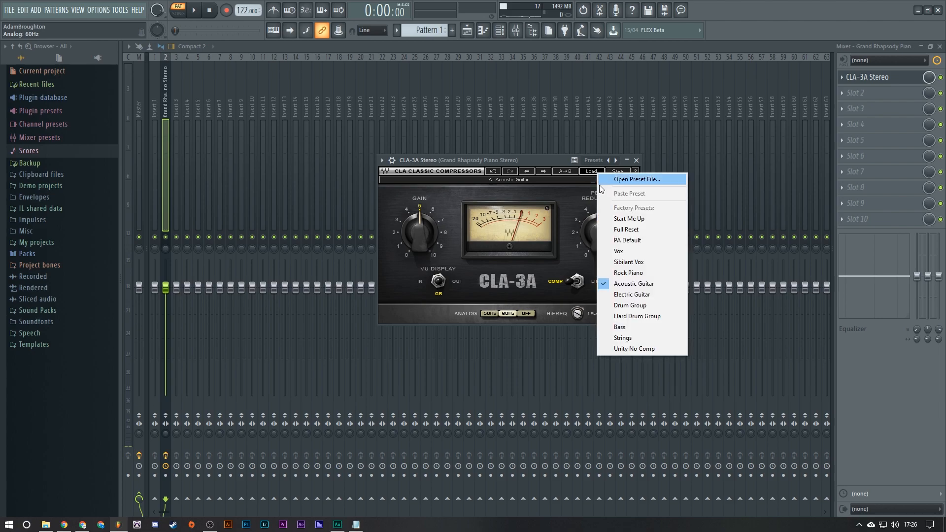
left_click(630, 219)
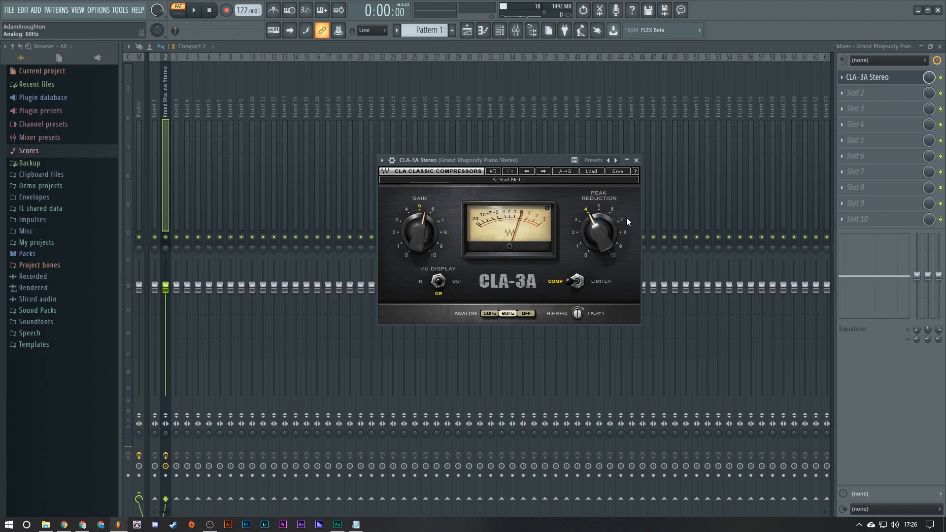
Move the CLA-3A window aside and lower the compressor's gain to about 4.
left_click_drag(497, 157, 443, 166)
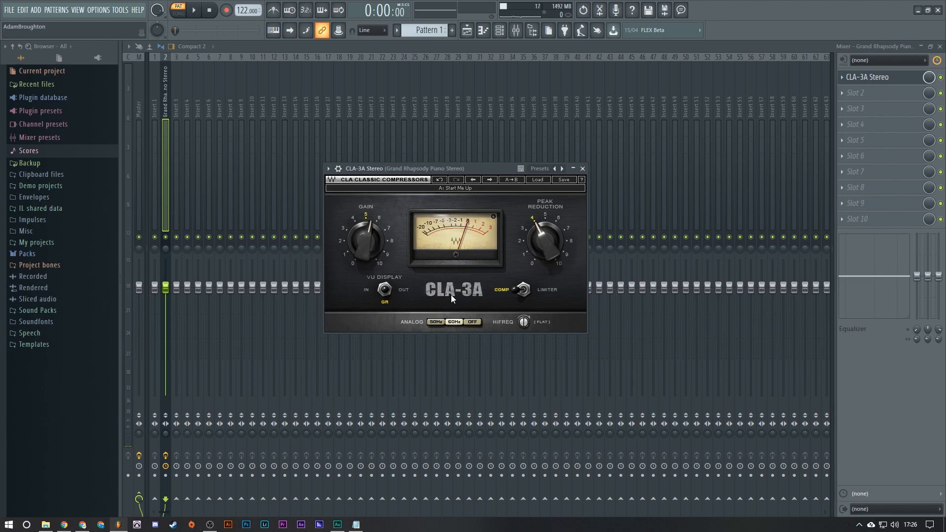
mouse_move(362, 246)
left_click_drag(366, 244, 370, 235)
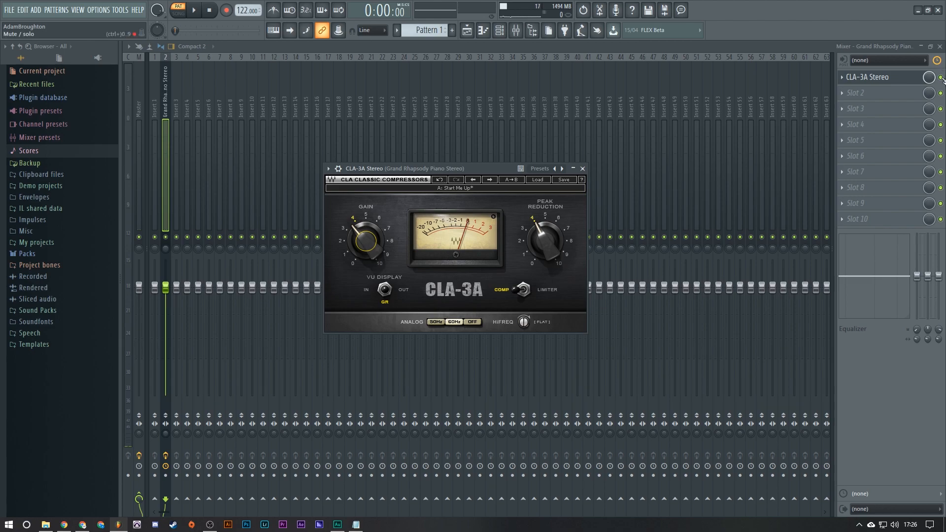
Play the piano pattern while toggling the CLA-3A's bypass, and adjust the compressor's gain to 3.98.
key("space")
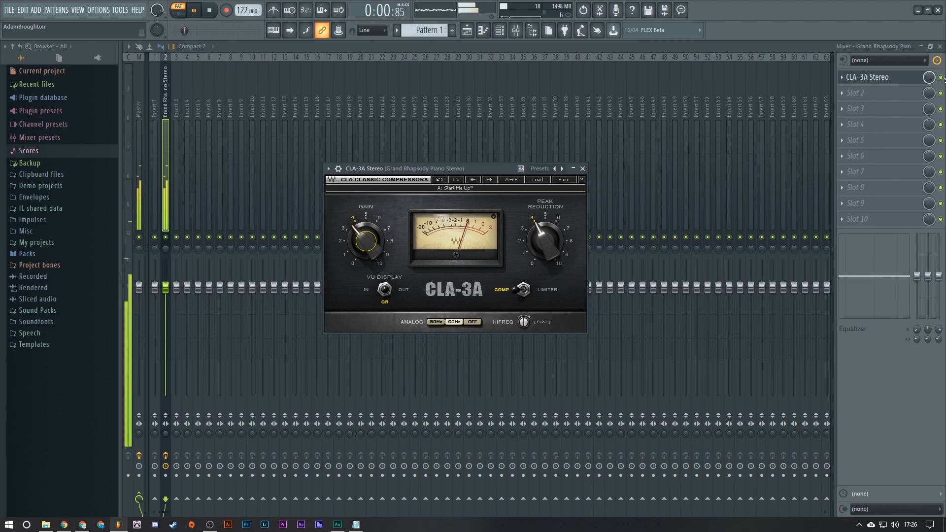
left_click(941, 78)
key("space")
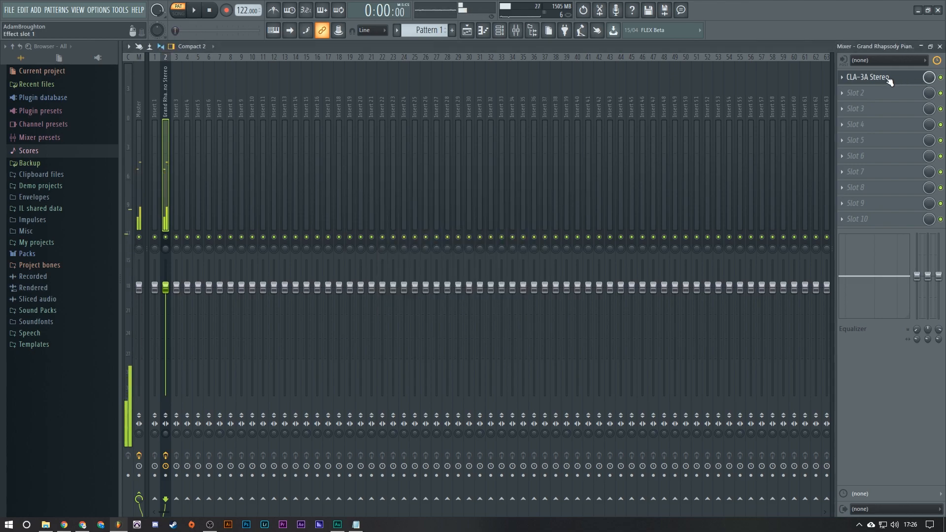
left_click(866, 77)
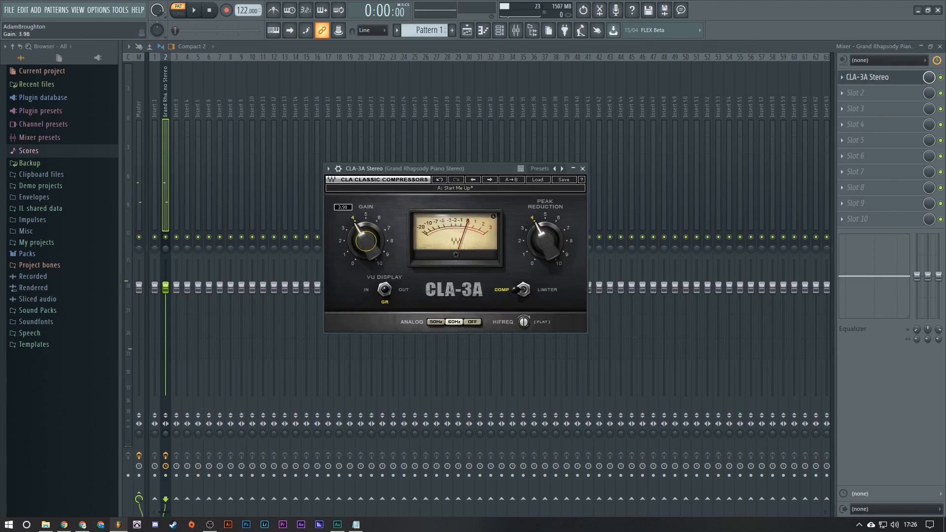
Compare the piano's loudness during playback with the CLA-3A compressor enabled and bypassed.
left_click(941, 78)
key("space")
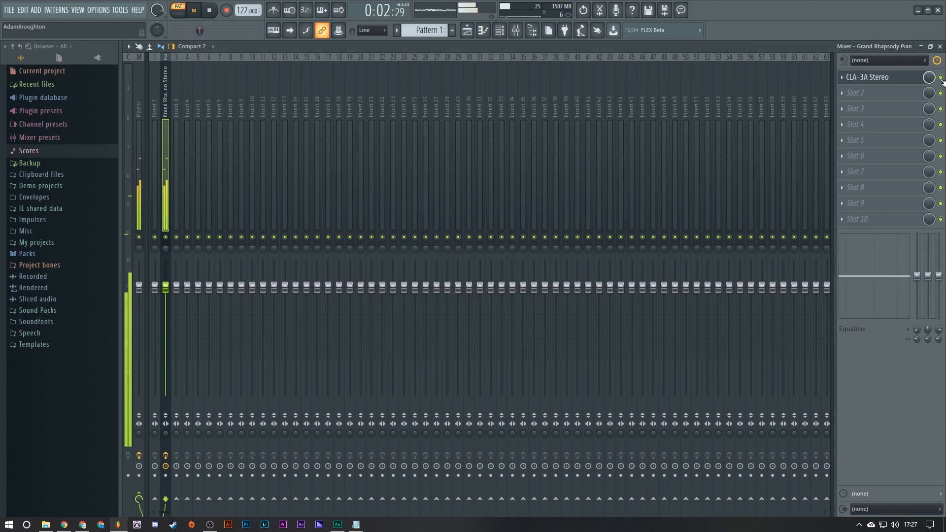
left_click(942, 79)
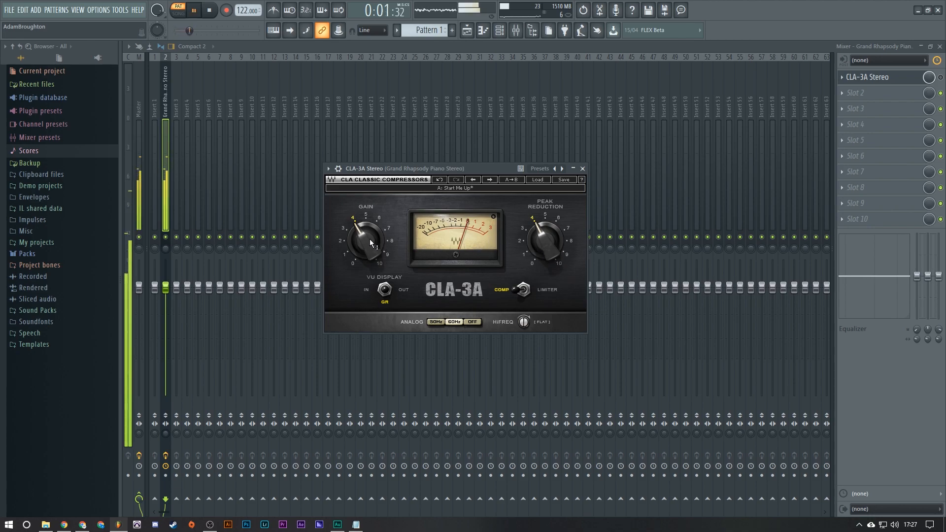
left_click(941, 79)
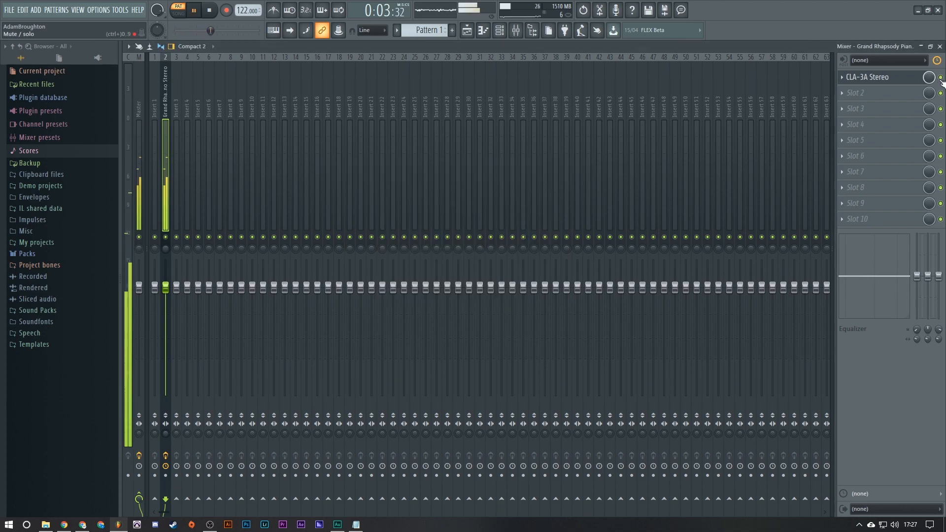
left_click(847, 78)
key("space")
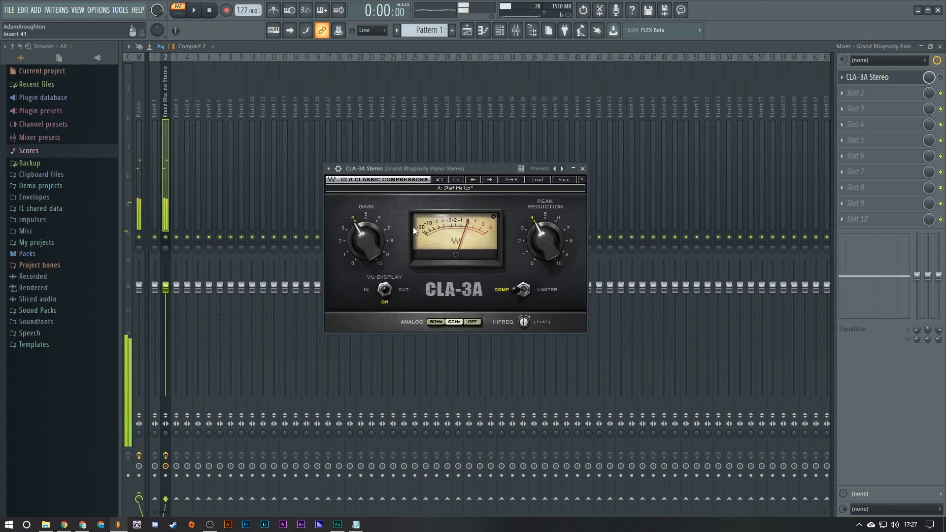
Play the piano pattern with the CLA-3A's bypass toggled and raise the compressor's gain to 4.23.
left_click(941, 78)
key("space")
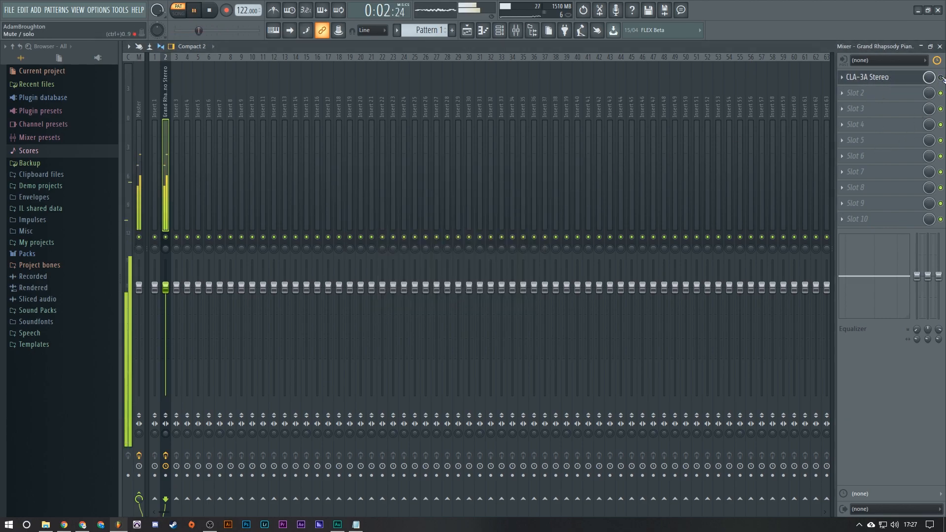
left_click(868, 77)
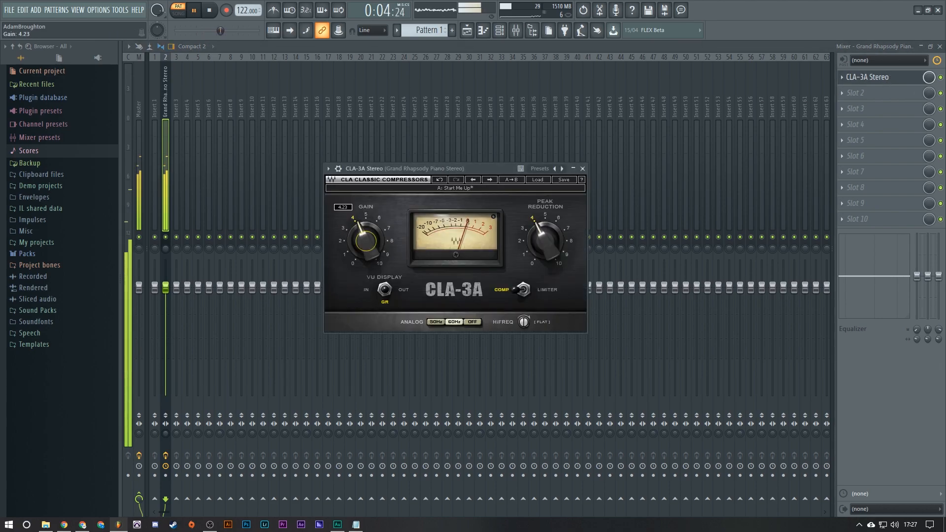
Compare the bypassed and compressed piano sound at the new gain during playback, and stop playback with the CLA-3A enabled.
left_click(941, 78)
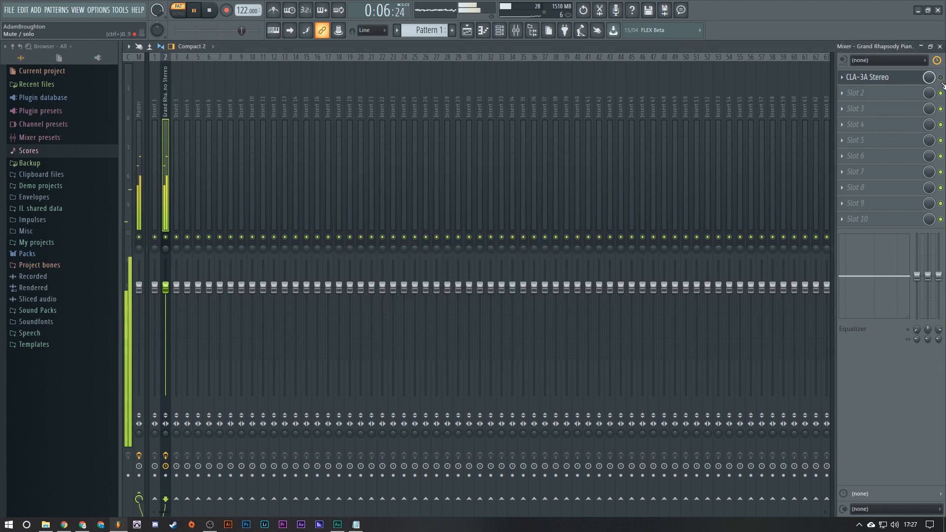
left_click(941, 78)
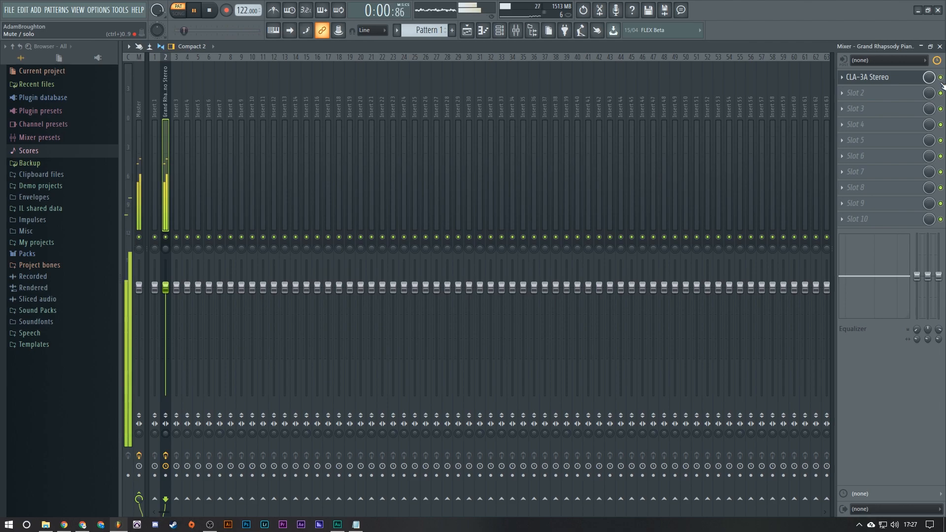
left_click(893, 79)
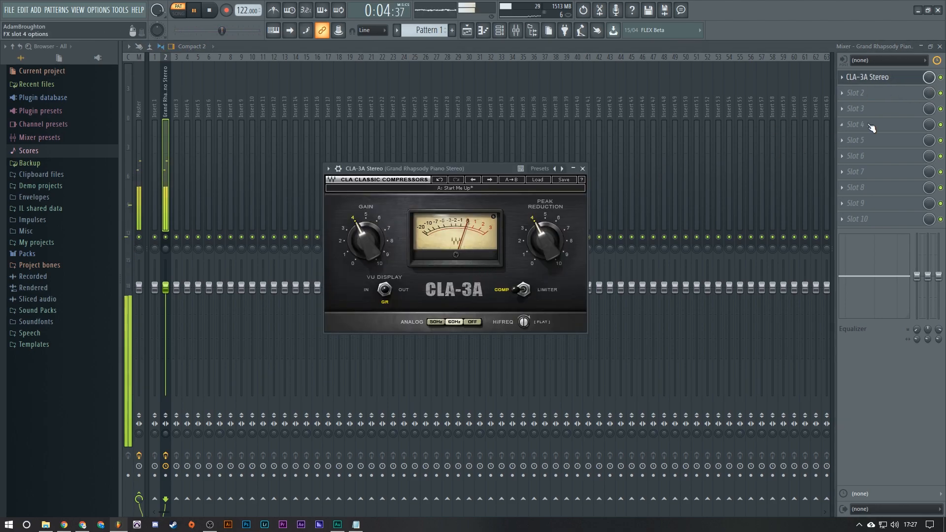
left_click(941, 78)
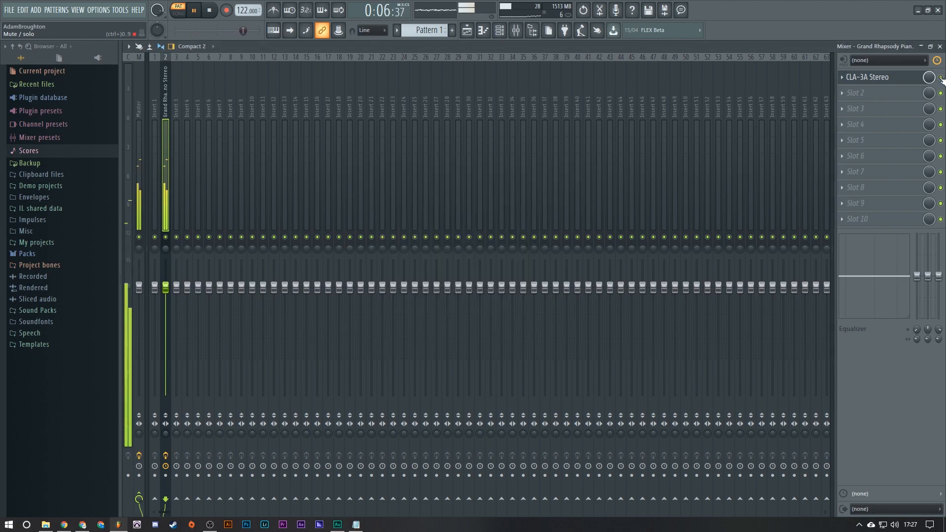
key("space")
Try the CLA-3A's peak reduction at 8.40 and bring it back to about 5.
left_click(872, 78)
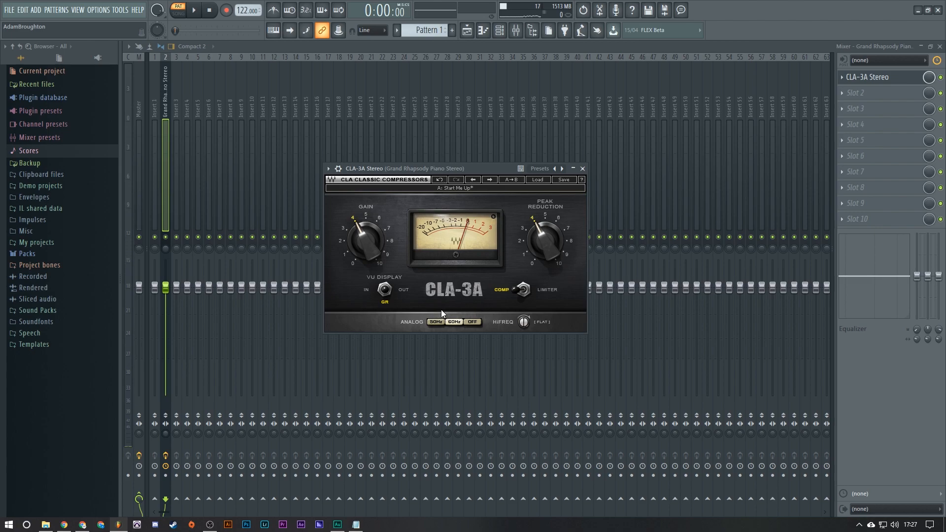
mouse_move(545, 241)
left_mouse_down()
mouse_move(546, 228)
mouse_move(546, 238)
left_mouse_up()
left_click_drag(557, 241, 557, 219)
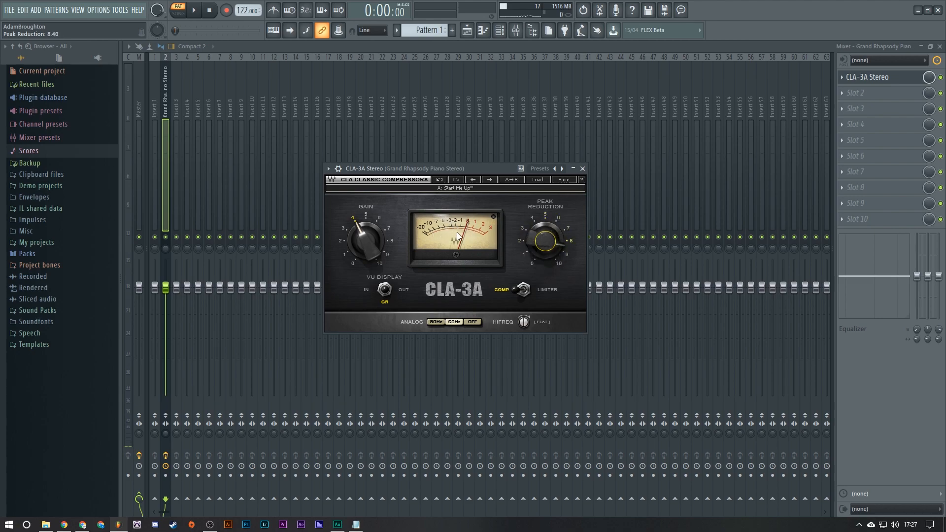
mouse_move(544, 236)
left_mouse_down()
mouse_move(544, 249)
mouse_move(544, 238)
left_mouse_up()
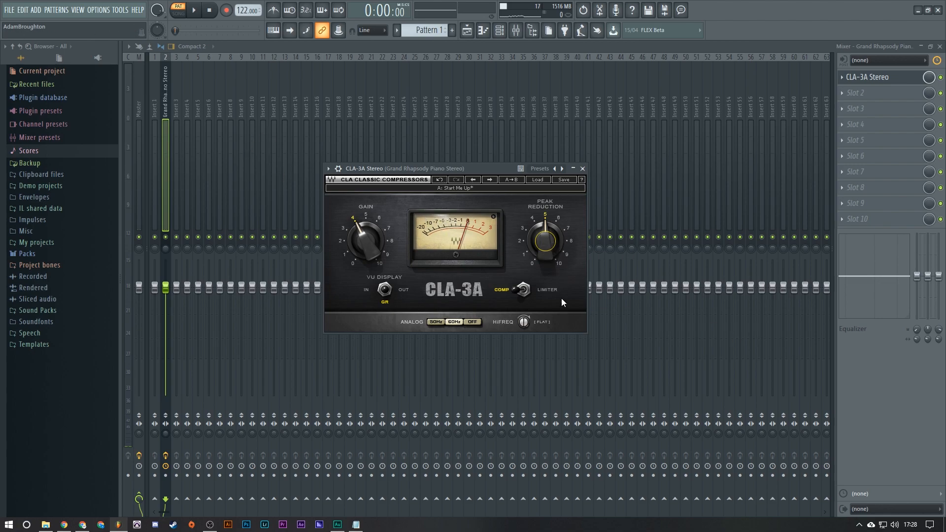
Adjust the CLA-3A's peak reduction to 5.24 while playing the piano pattern, and stop playback.
key("space")
left_click_drag(542, 267, 542, 262)
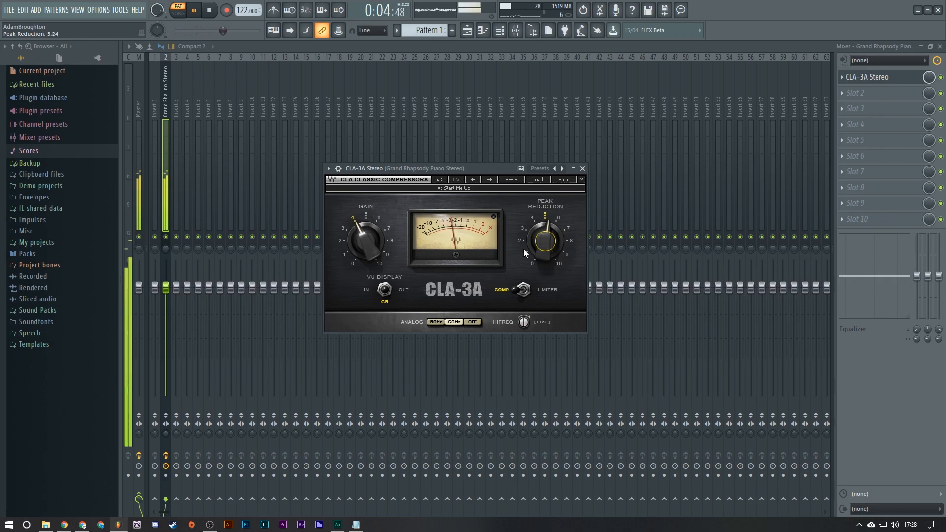
key("space")
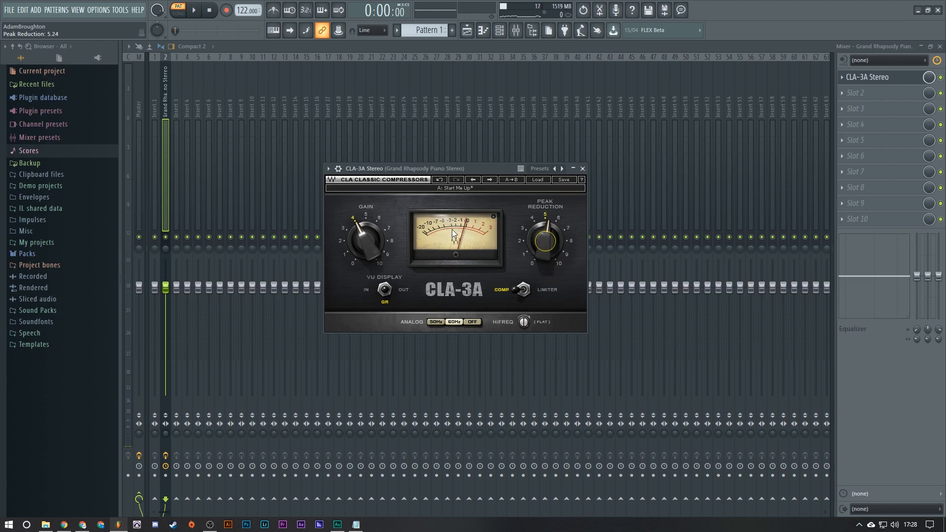
Lower the CLA-3A's peak reduction to about 4.87, fine-tuning it during playback of the piano pattern.
left_click_drag(541, 239, 542, 243)
mouse_move(544, 249)
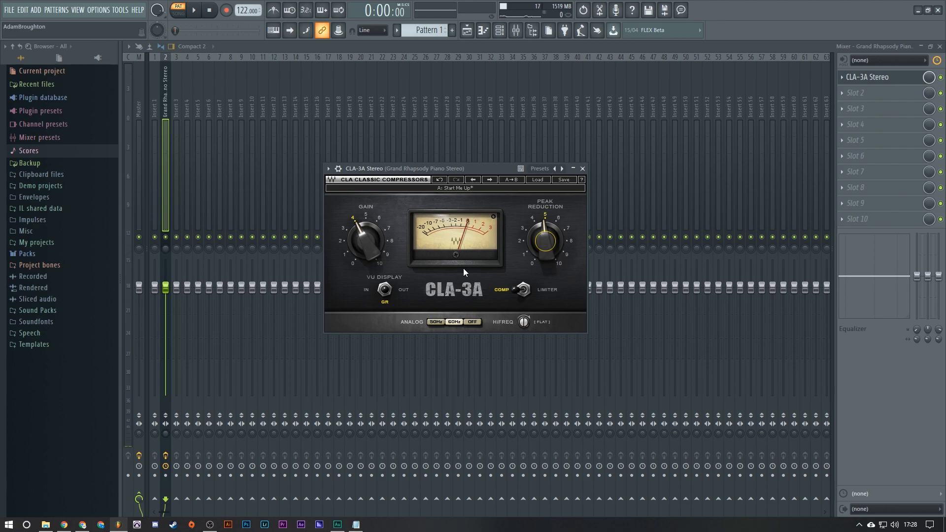
key("space")
left_click_drag(545, 240, 545, 236)
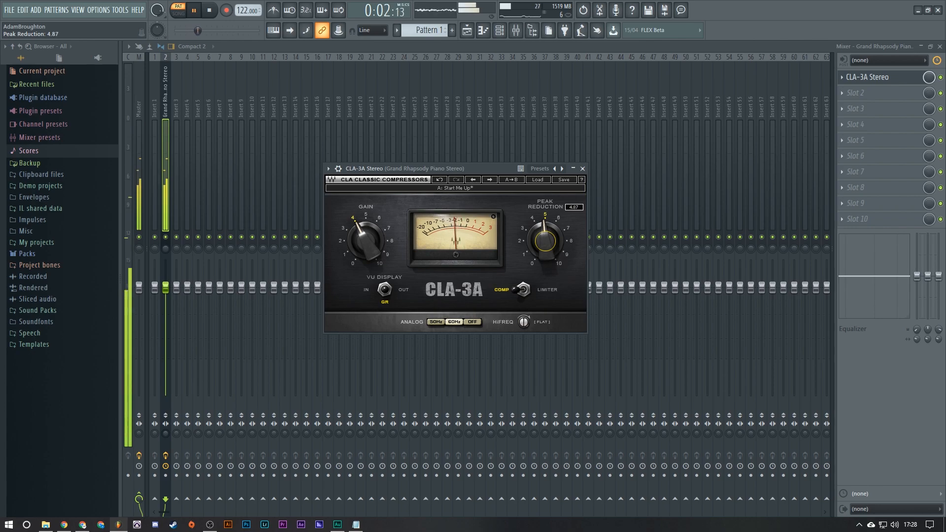
left_click_drag(545, 235, 545, 236)
key("space")
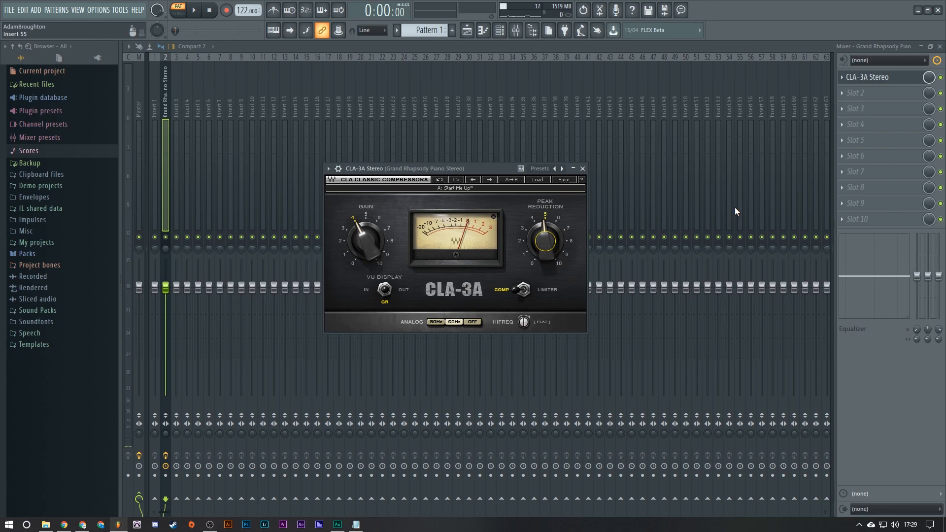
Play the pattern while comparing bypassed and compressed sound, and raise the CLA-3A's gain to just under 5.
key("space")
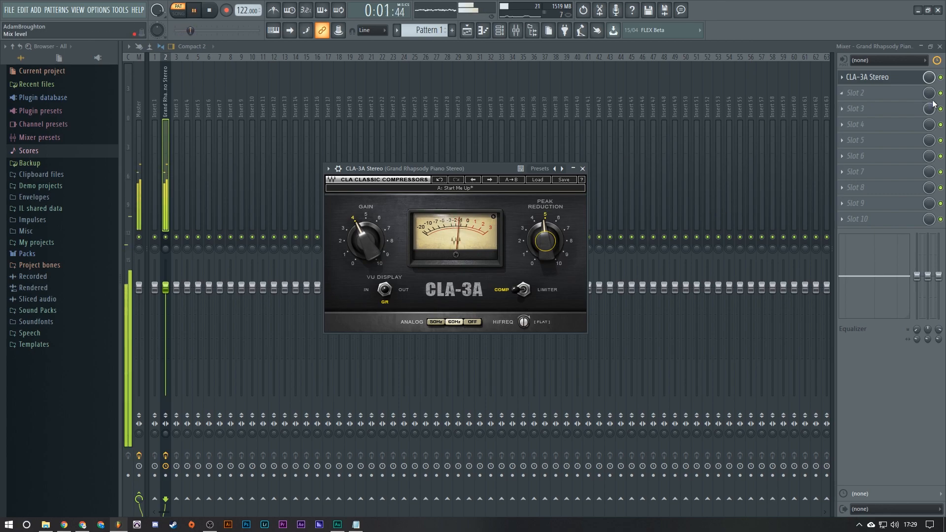
left_click(941, 78)
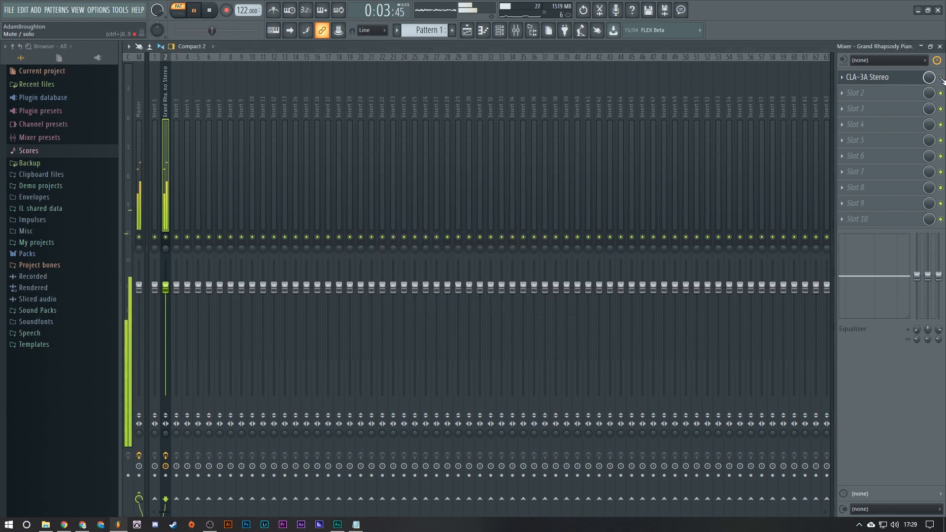
left_click(846, 82)
left_click_drag(366, 241, 366, 236)
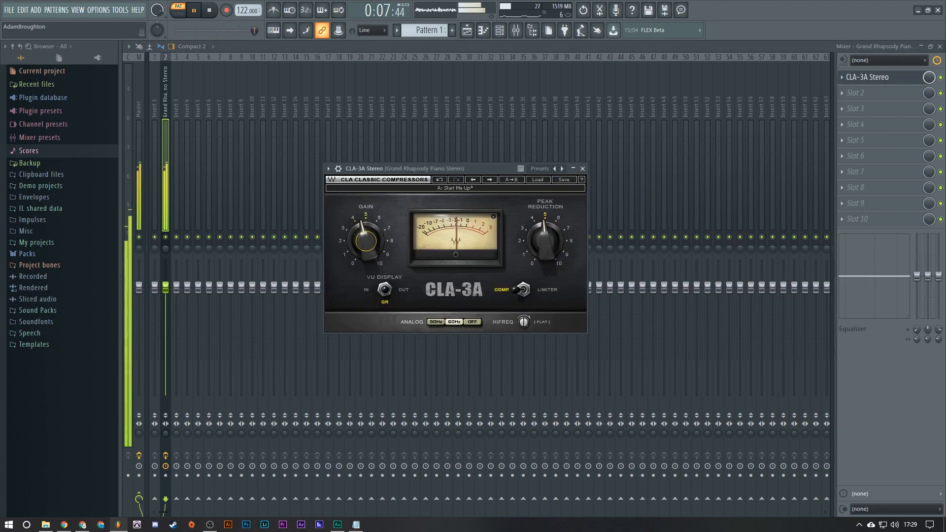
left_click(942, 78)
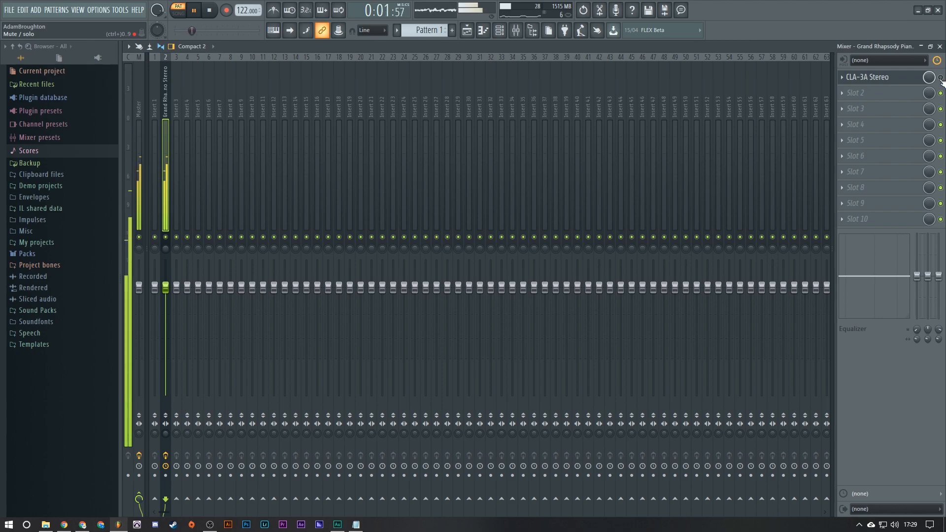
left_click(867, 77)
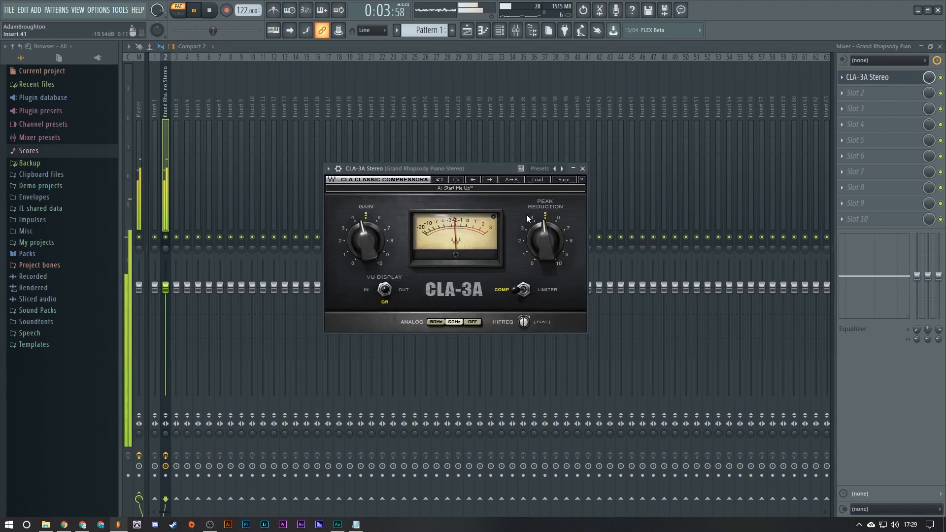
key("space")
mouse_move(533, 231)
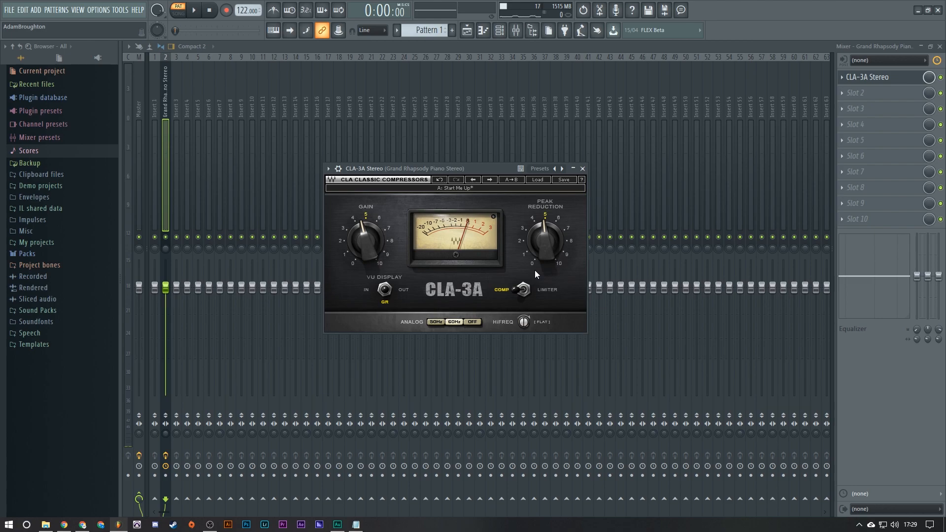
Open the Grand Rhapsody Piano instrument from the channel rack and load its Studio B factory preset.
left_click(499, 30)
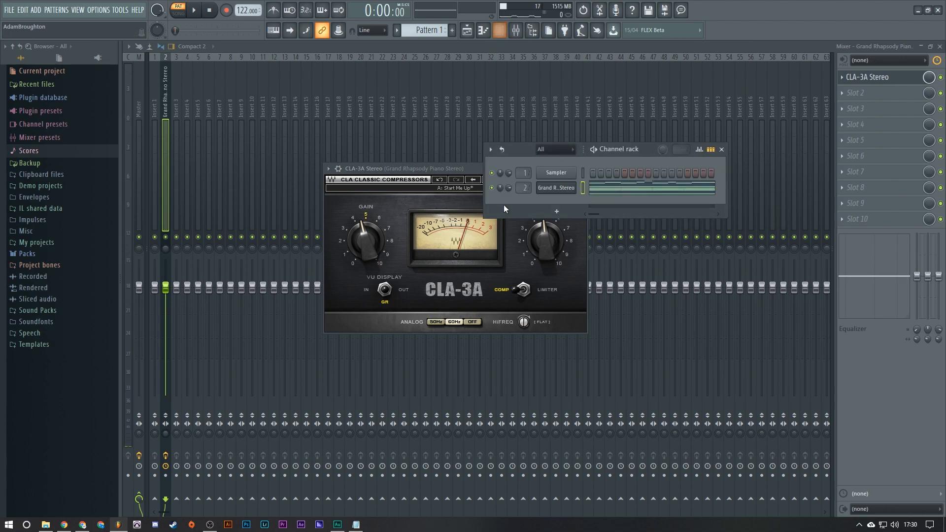
left_click(556, 187)
left_click(753, 109)
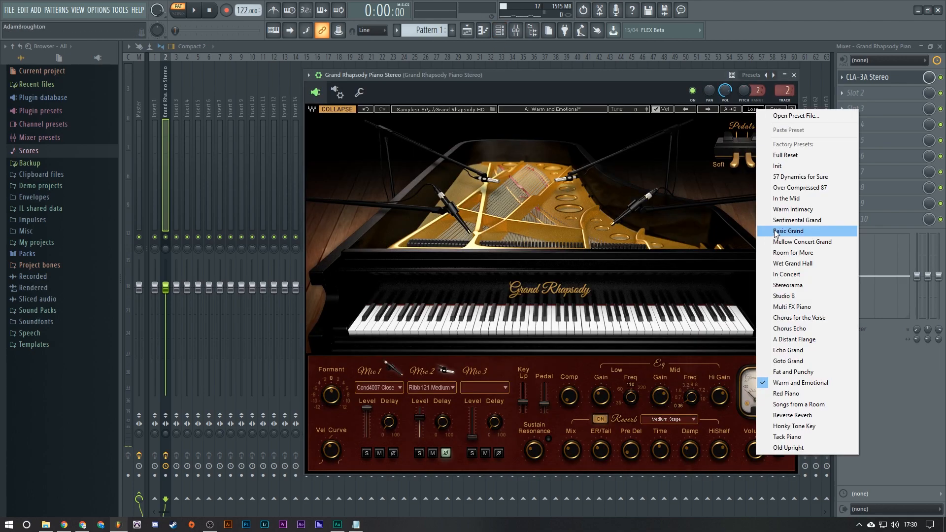
left_click(794, 295)
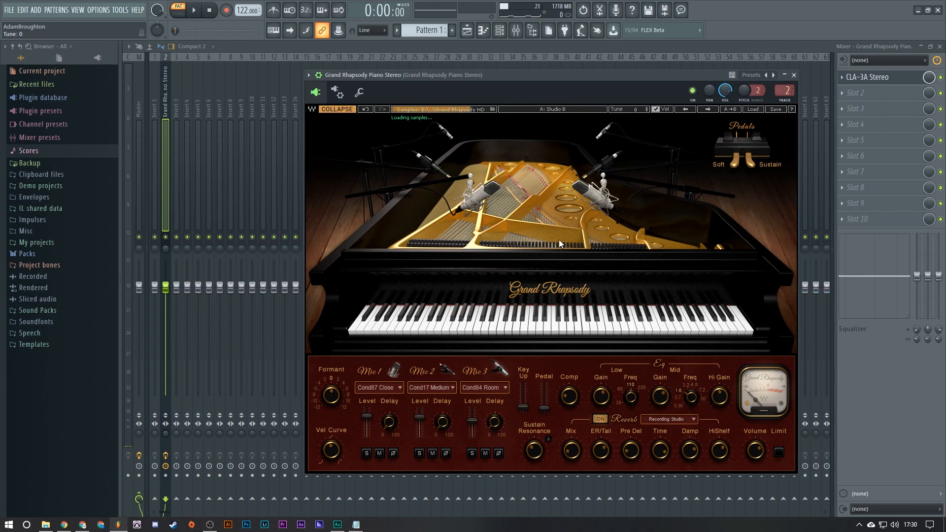
During playback, set the piano's formant to about 2 and its velocity curve to about 22.7, and move the instrument window aside.
key("space")
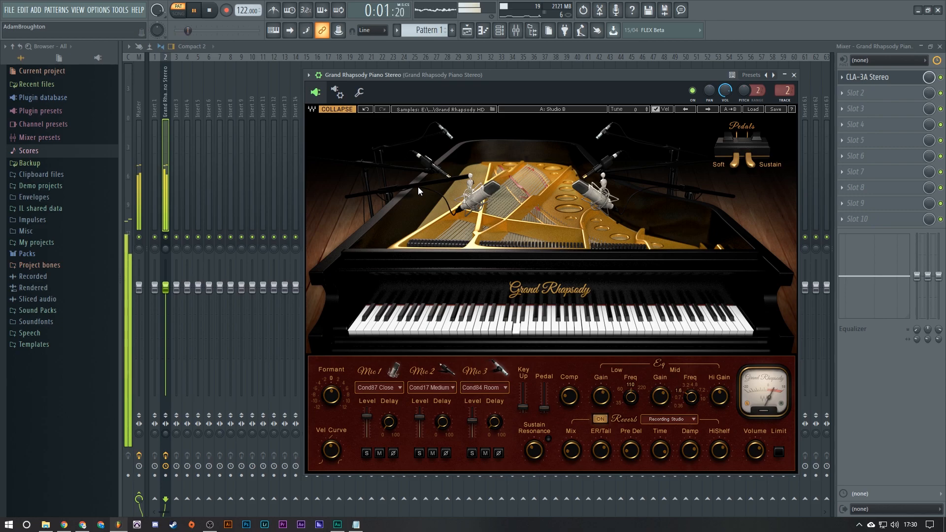
left_click_drag(332, 400, 333, 386)
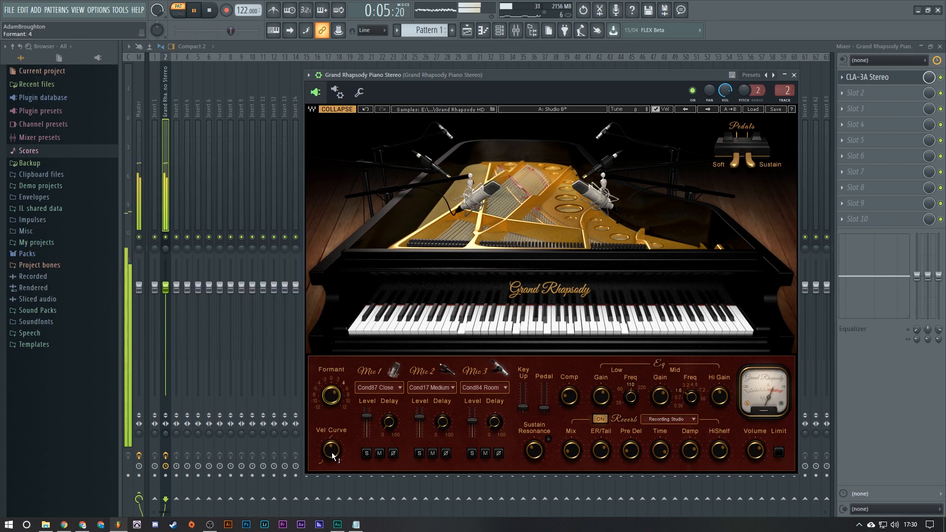
left_click_drag(332, 460, 333, 450)
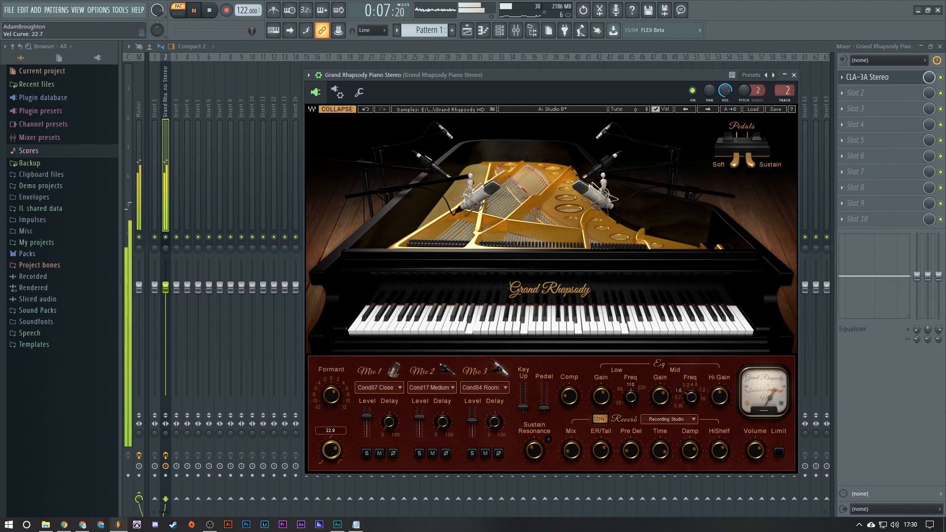
left_click_drag(332, 396, 332, 400)
left_click_drag(677, 75, 621, 63)
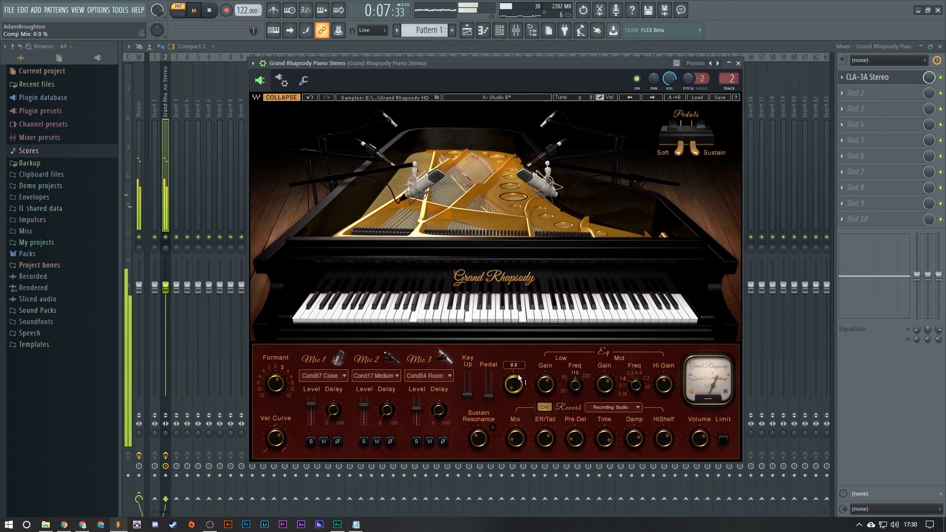
Listen to the Studio B piano with the CLA-3A bypassed, and stop playback.
left_click(901, 78)
left_click(902, 79)
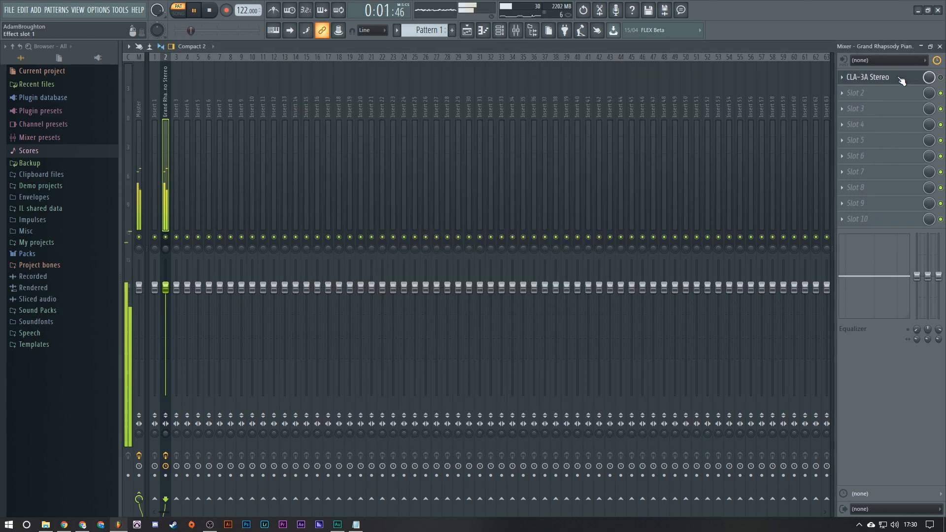
key("space")
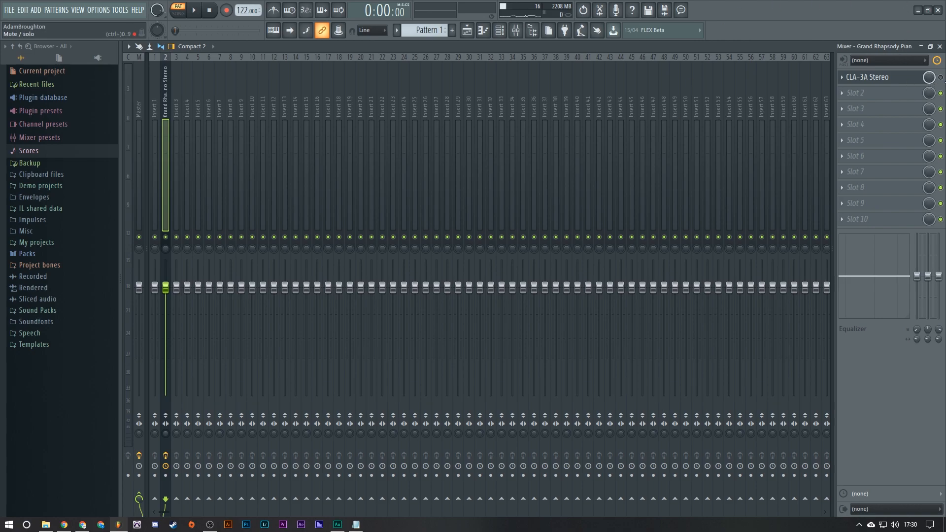
Enable the CLA-3A, open its window and reload the Start Me Up factory preset.
left_click(895, 80)
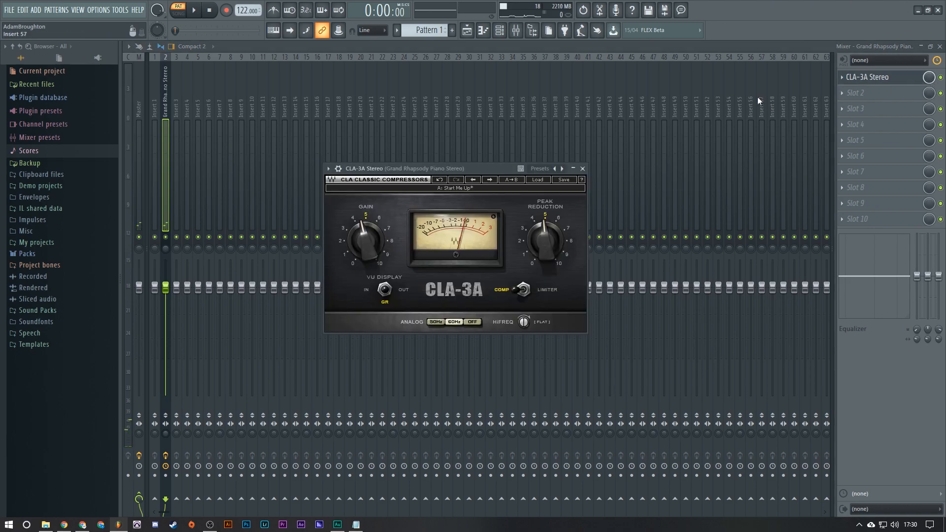
left_click_drag(483, 164, 491, 129)
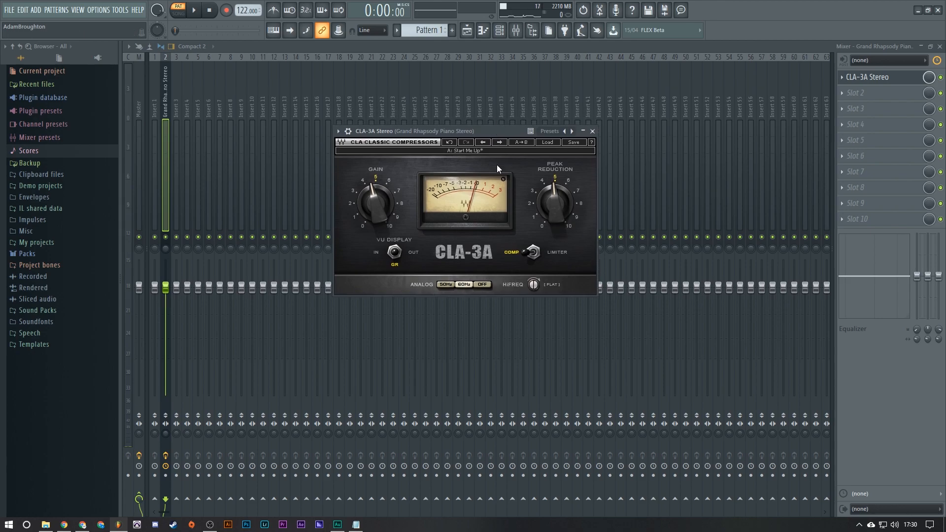
left_click(548, 142)
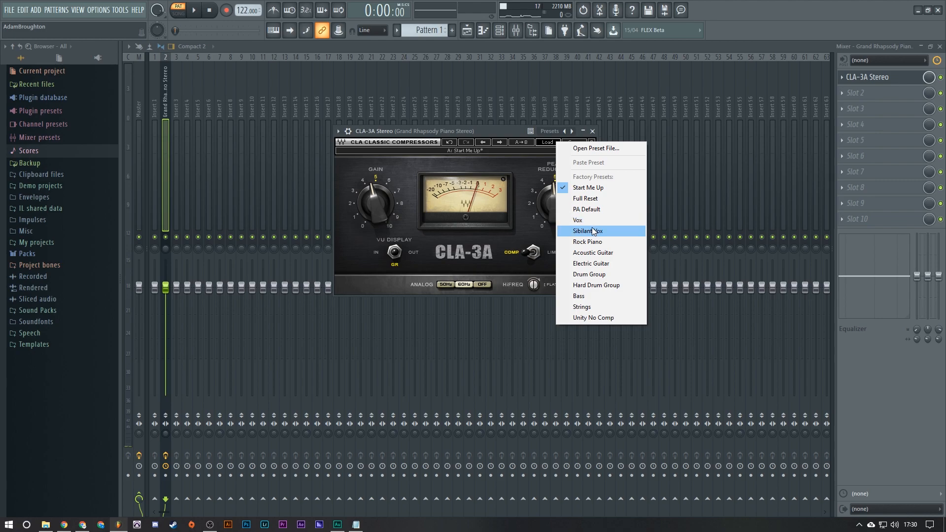
left_click(500, 129)
left_click(553, 142)
left_click(575, 188)
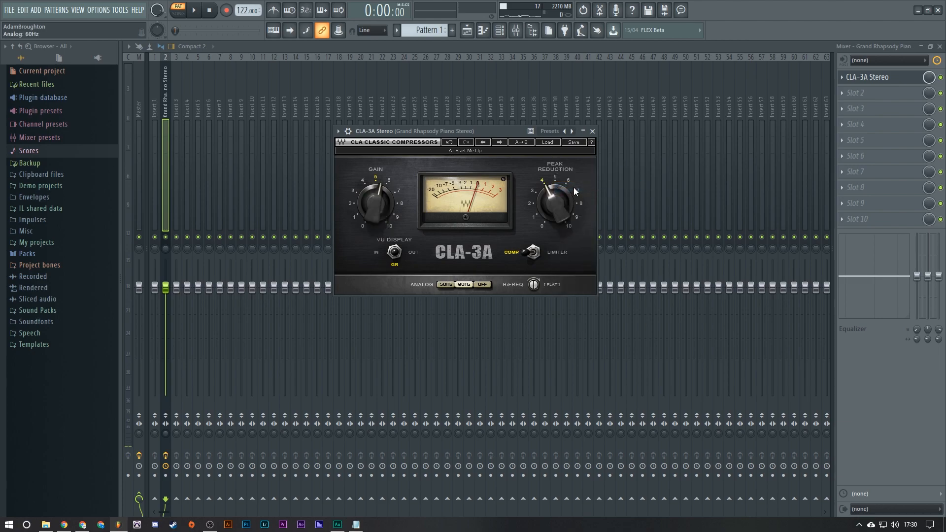
Reposition the CLA-3A window and lower the reloaded preset's gain to about 4.
left_click_drag(484, 130, 540, 163)
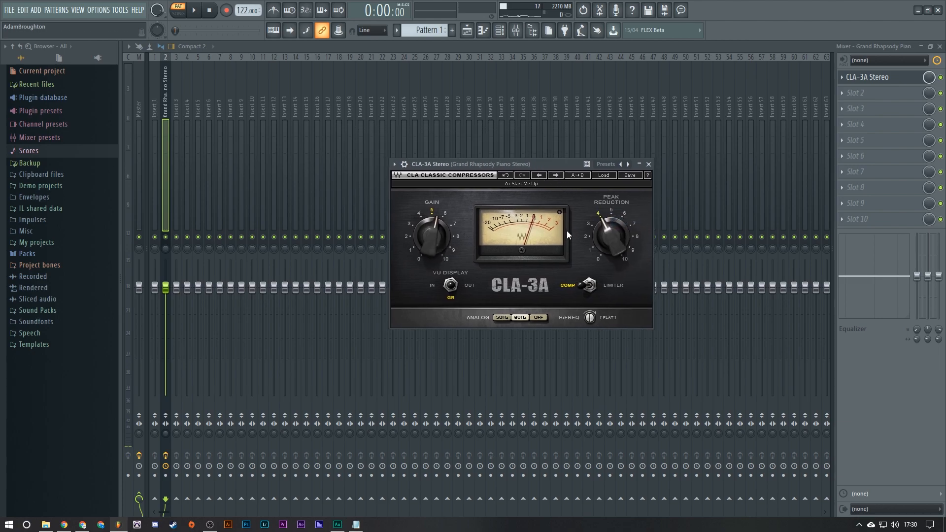
mouse_move(439, 226)
left_mouse_down()
mouse_move(441, 238)
mouse_move(441, 218)
left_mouse_up()
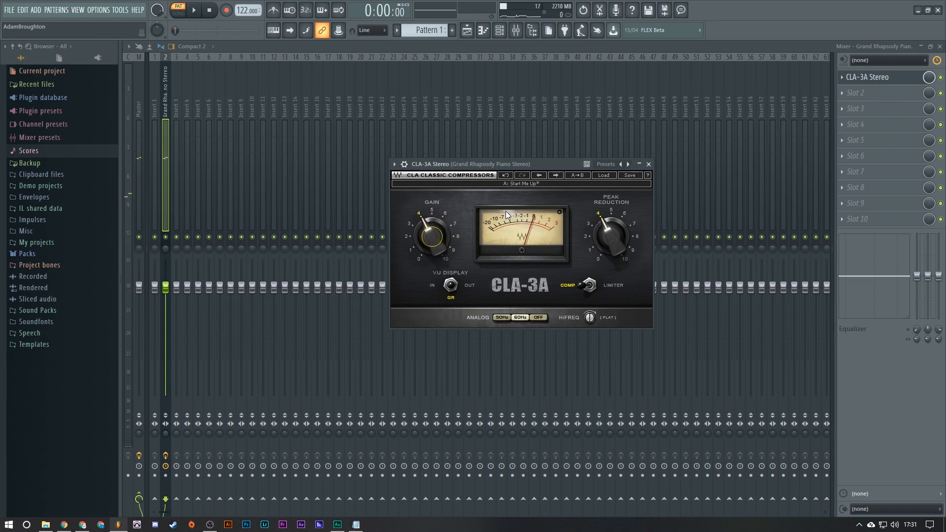
Play the piano and compare its sound with the CLA-3A active and bypassed, then stop playback.
key("space")
left_click(649, 164)
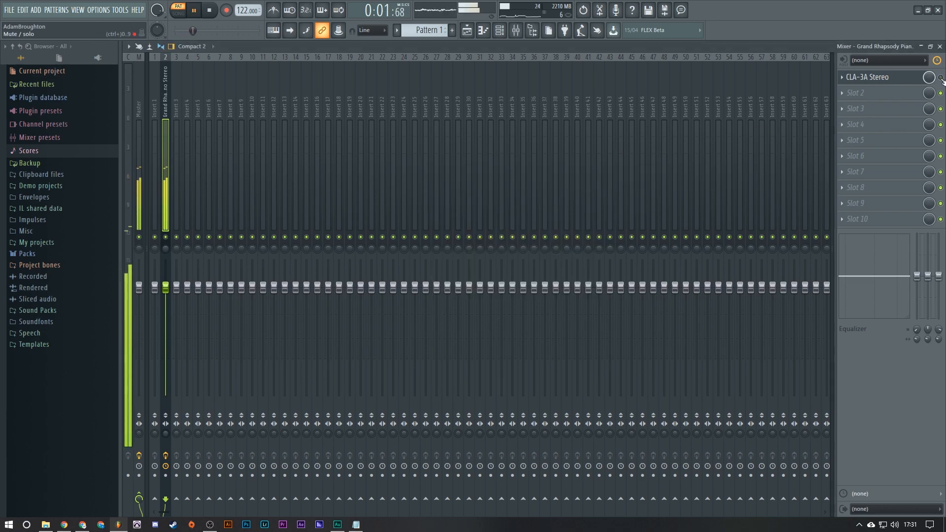
left_click(867, 77)
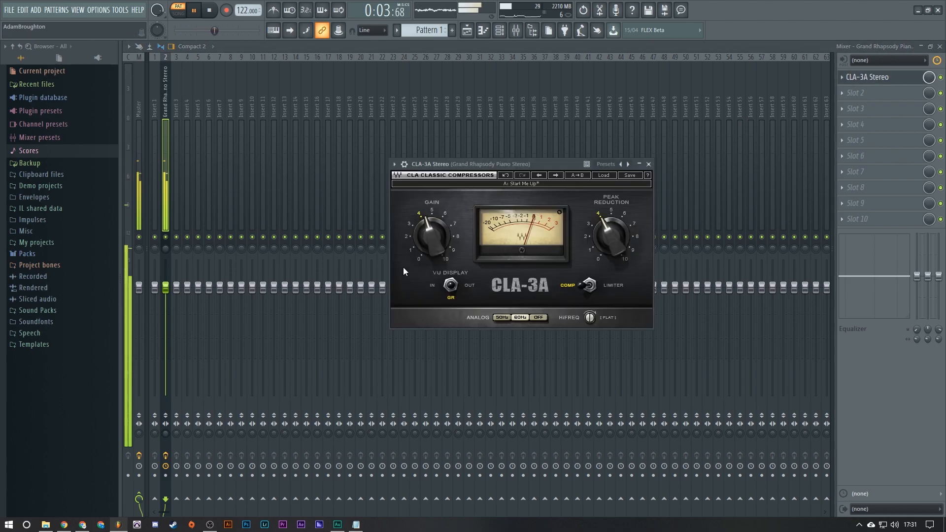
left_click(941, 78)
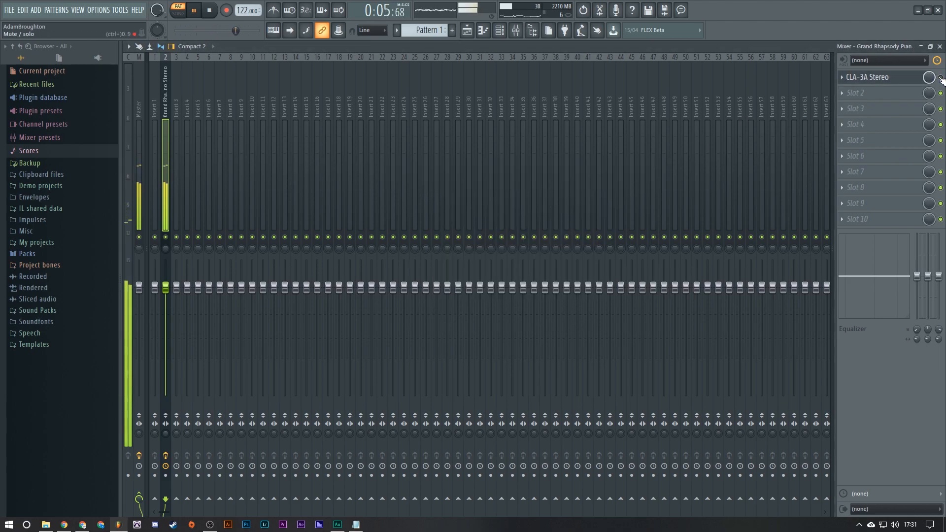
left_click(914, 78)
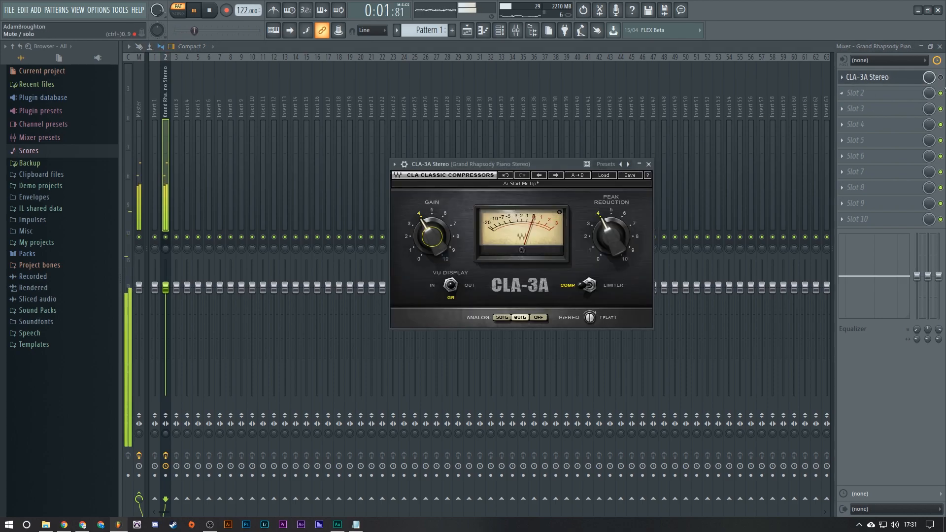
left_click(941, 77)
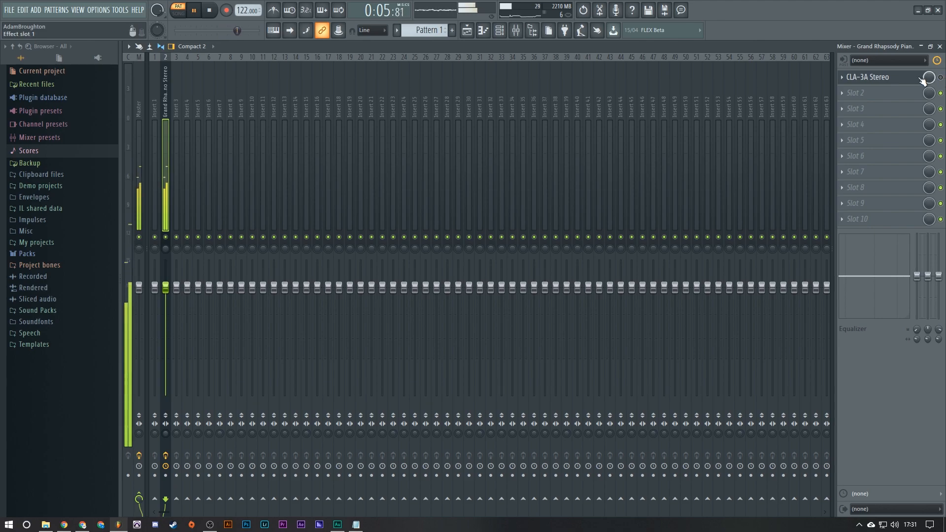
left_click(882, 77)
key("space")
mouse_move(432, 236)
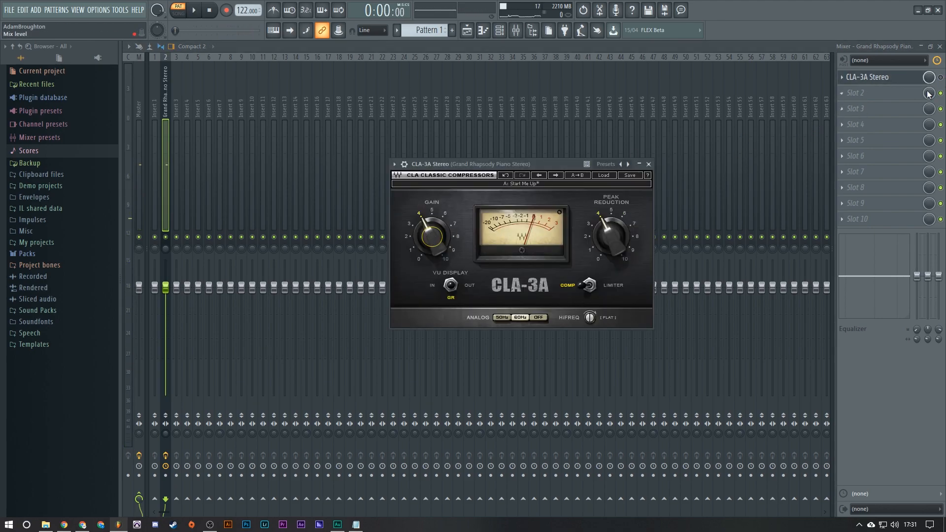
key("Escape")
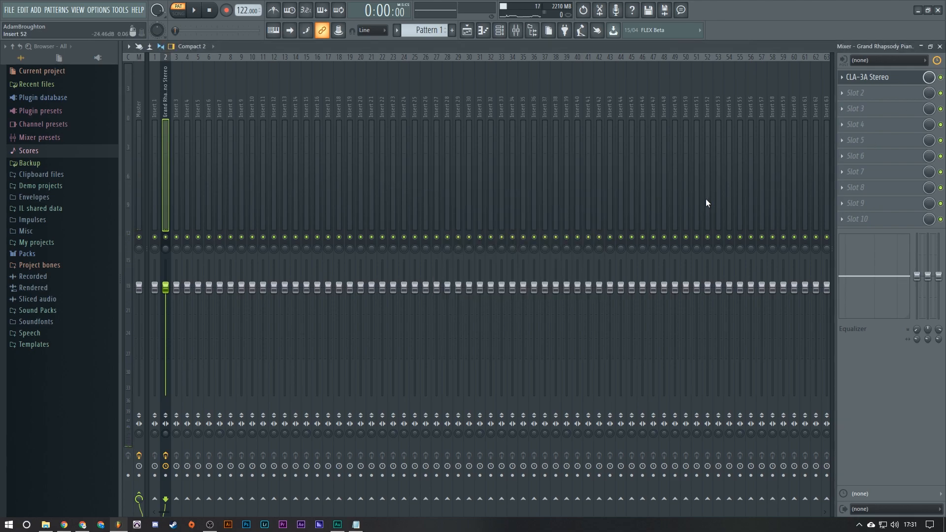
Repeat the listening comparison between the compressed and bypassed piano, checking the loudness match at the current CLA-3A gain.
key("space")
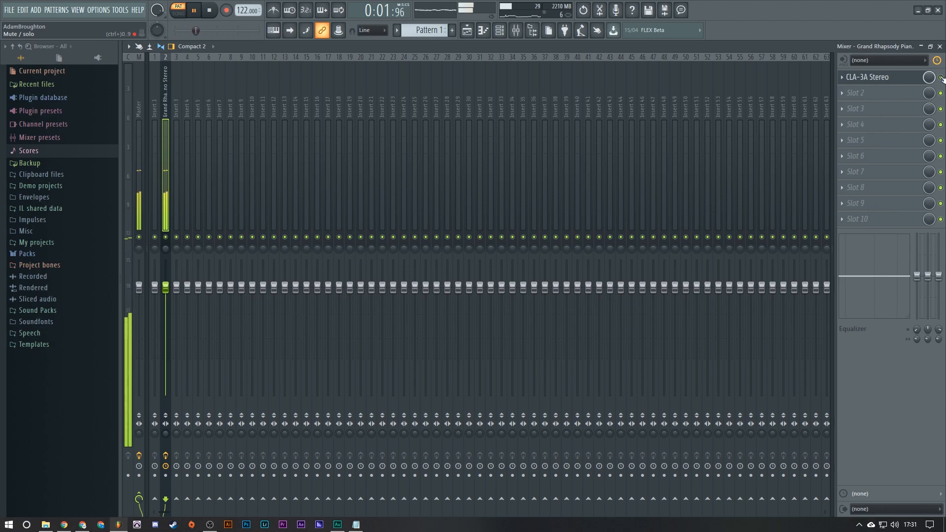
left_click(849, 77)
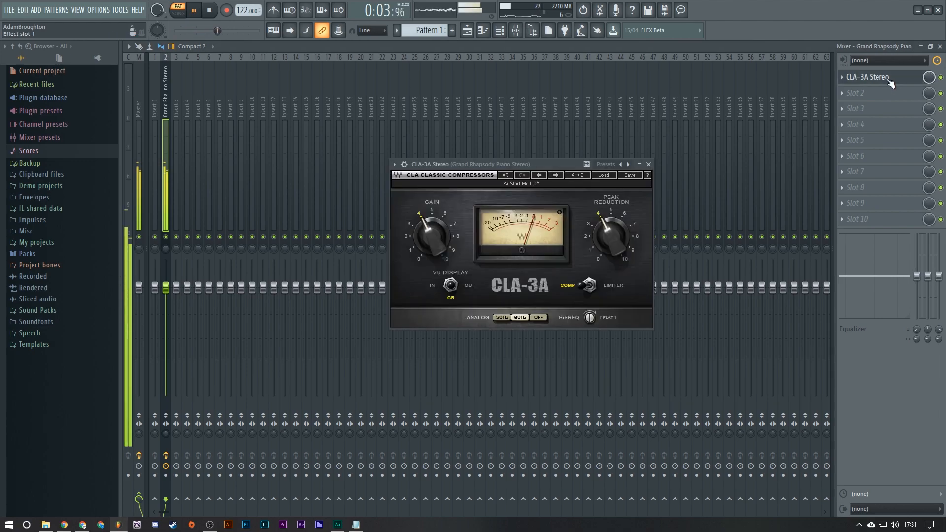
key("space")
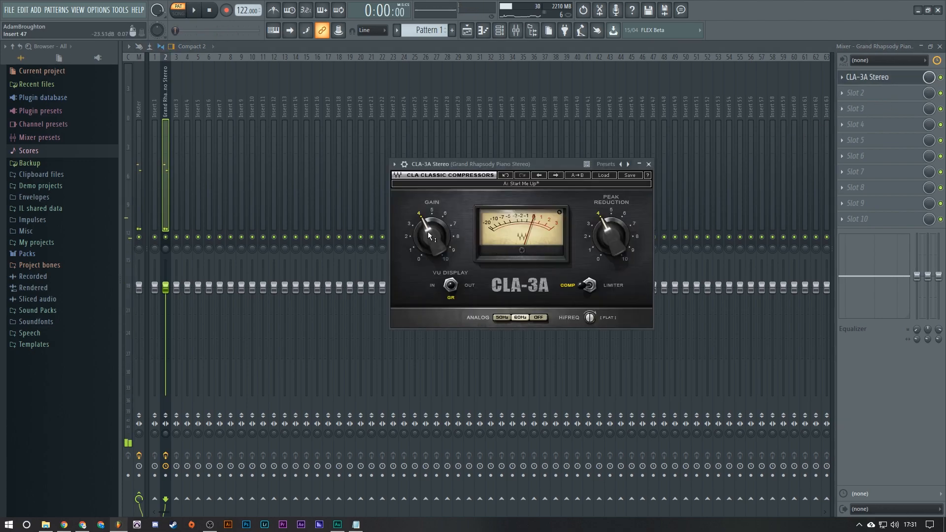
key("space")
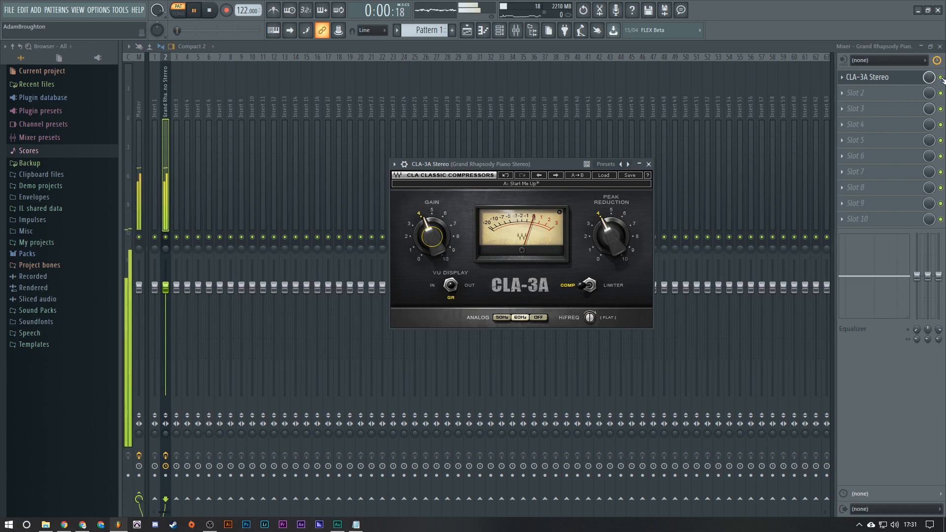
left_click(941, 78)
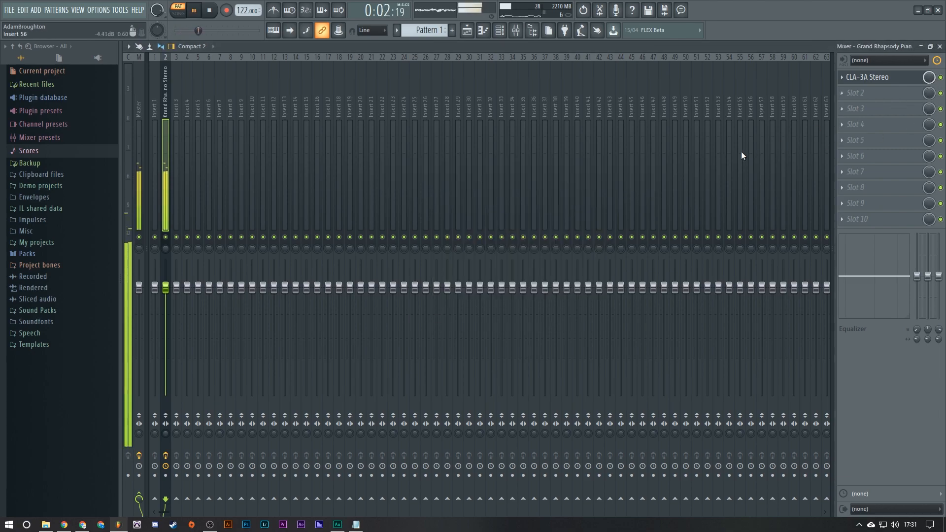
Set the CLA-3A's peak reduction to 0, compare it with the bypassed sound, and stop playback.
left_click(871, 78)
mouse_move(617, 241)
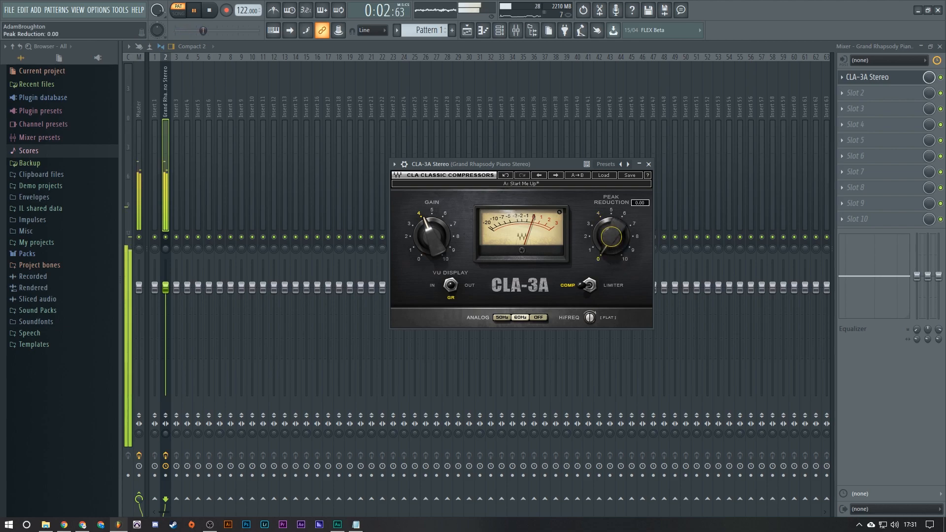
left_click(941, 77)
left_click(941, 78)
left_click(887, 78)
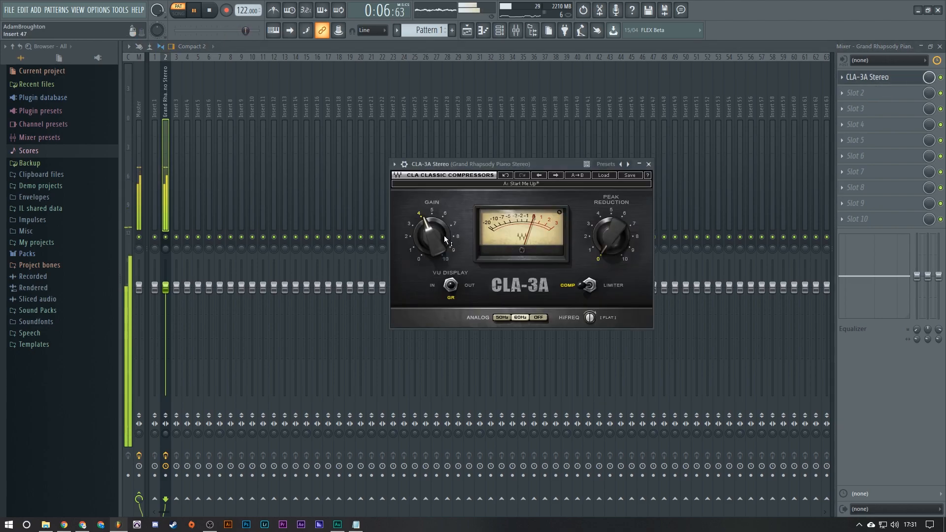
left_click(857, 78)
key("space")
left_click(854, 81)
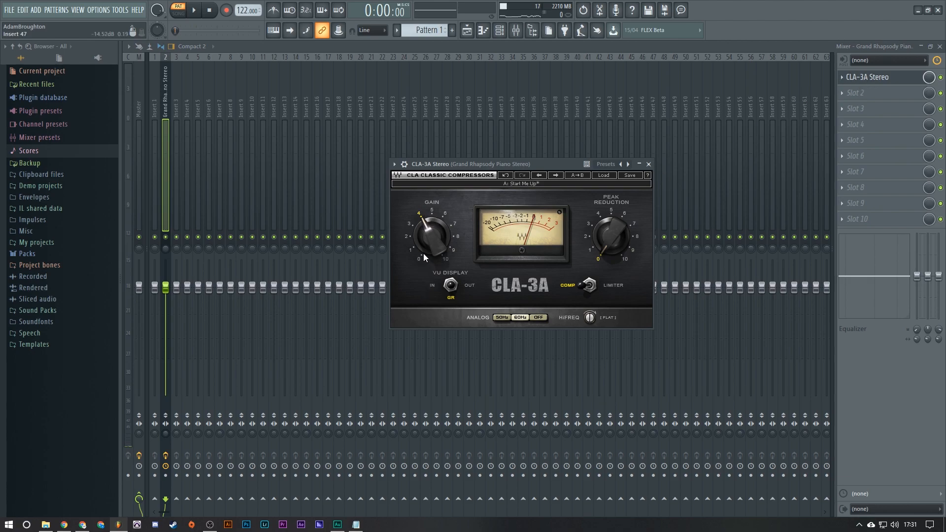
Load the Native Instruments Solid Bus Comp into the second effect slot and bypass it.
left_click(870, 94)
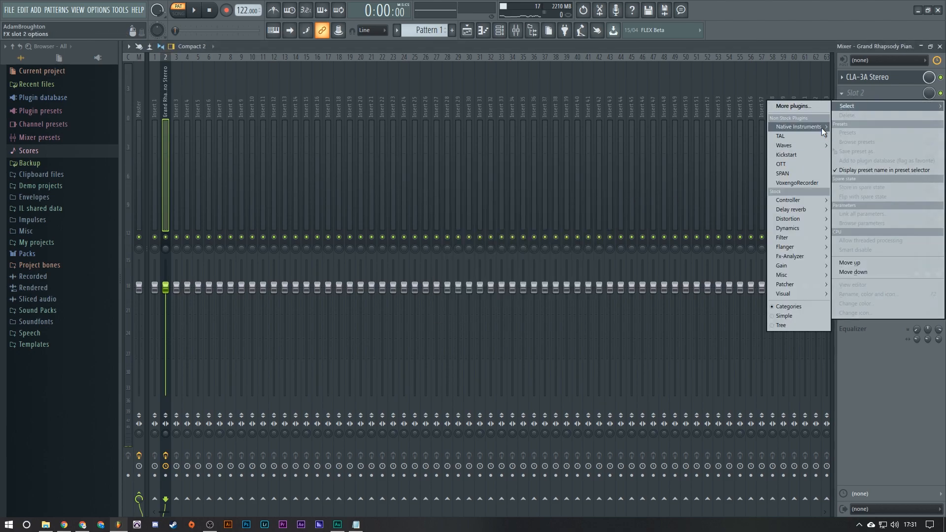
mouse_move(815, 125)
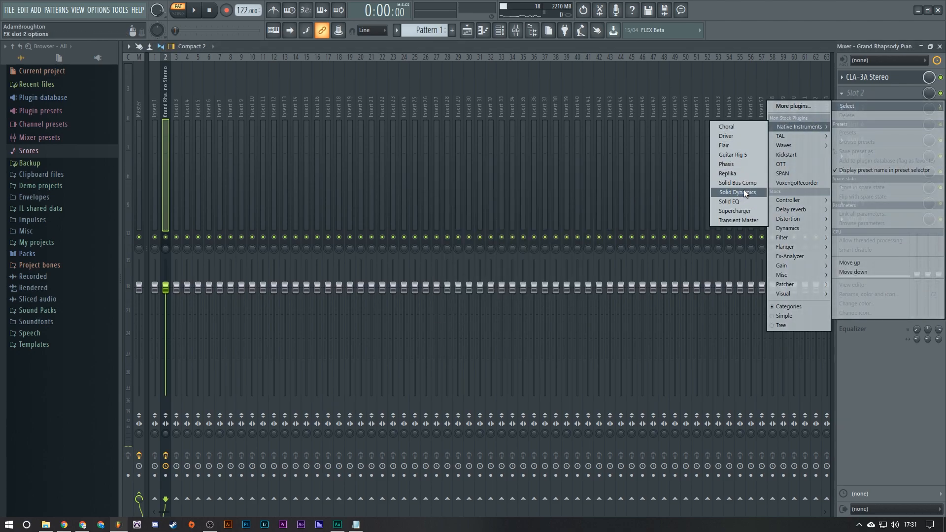
left_click(745, 184)
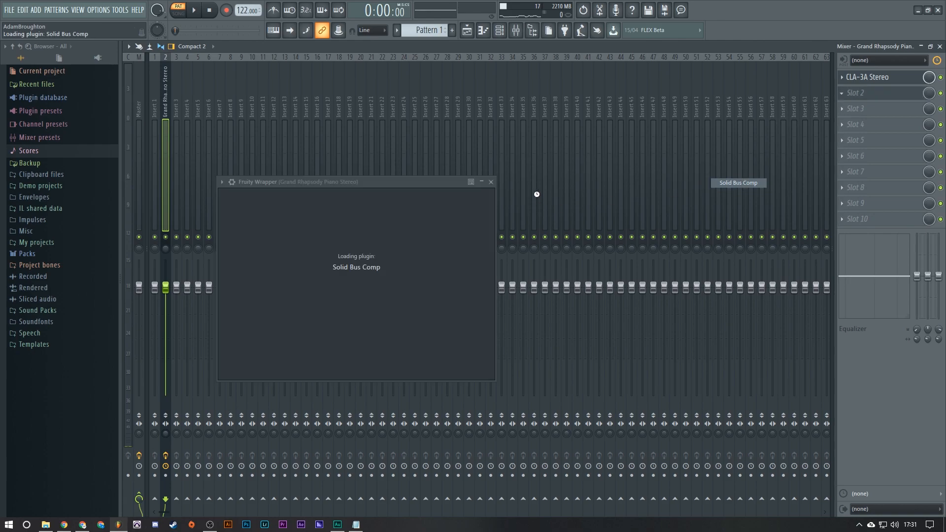
mouse_move(295, 276)
left_mouse_down()
mouse_move(296, 264)
mouse_move(295, 285)
mouse_move(296, 269)
left_mouse_up()
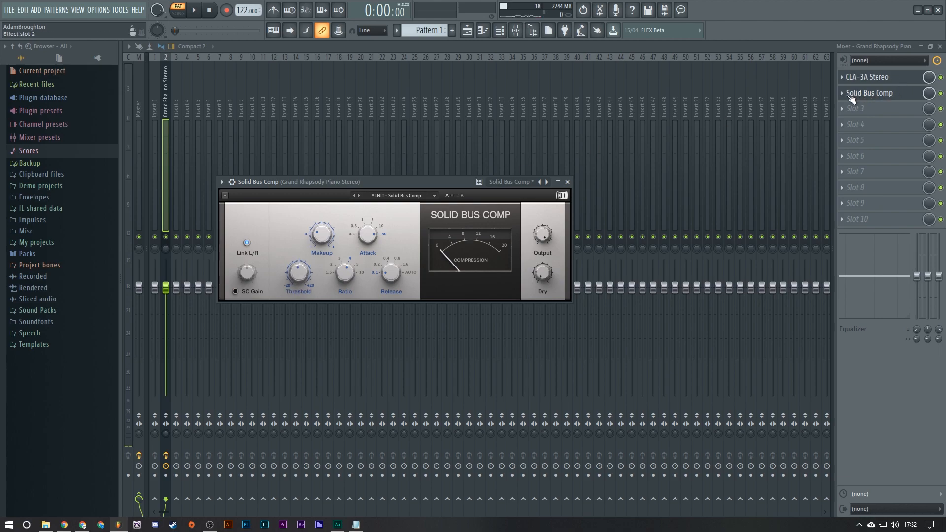
left_click(940, 93)
left_click(877, 77)
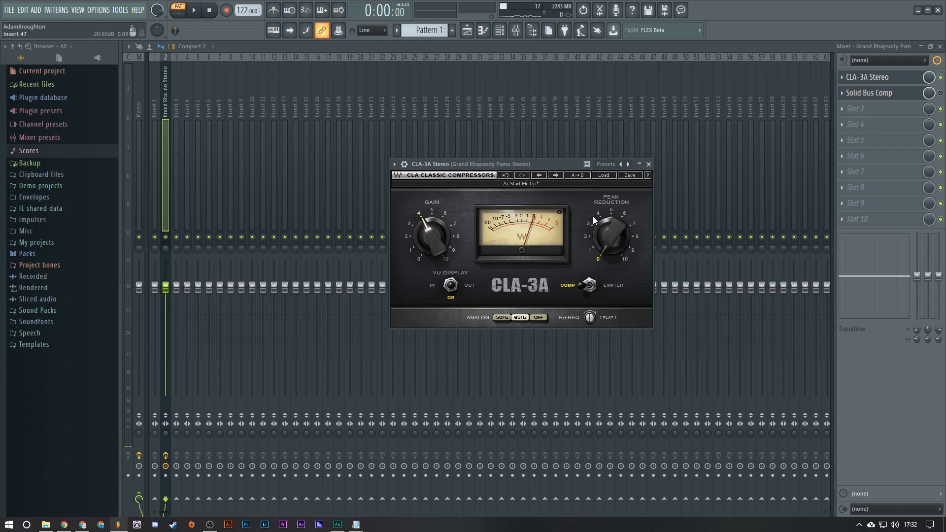
left_click(904, 94)
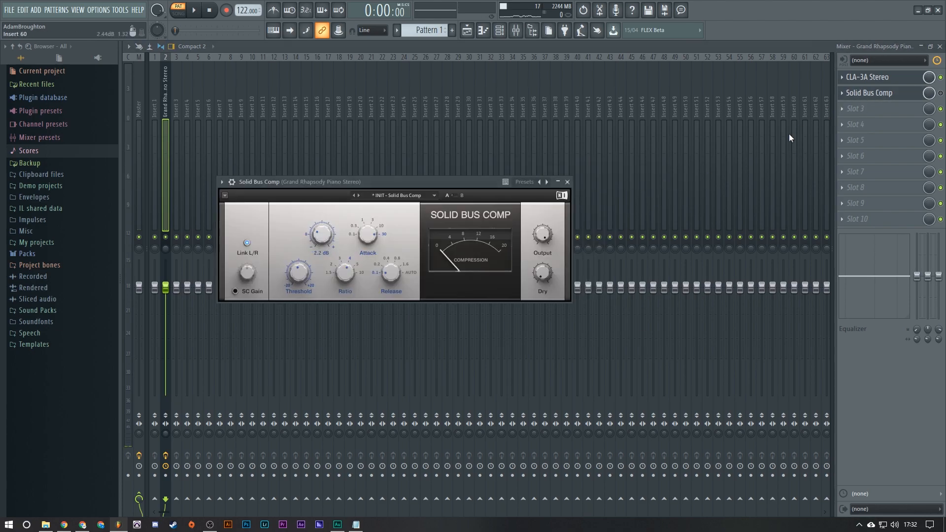
Raise the CLA-3A's peak reduction to 4.24, play the piano, and increase it further to about 5.
left_click(904, 77)
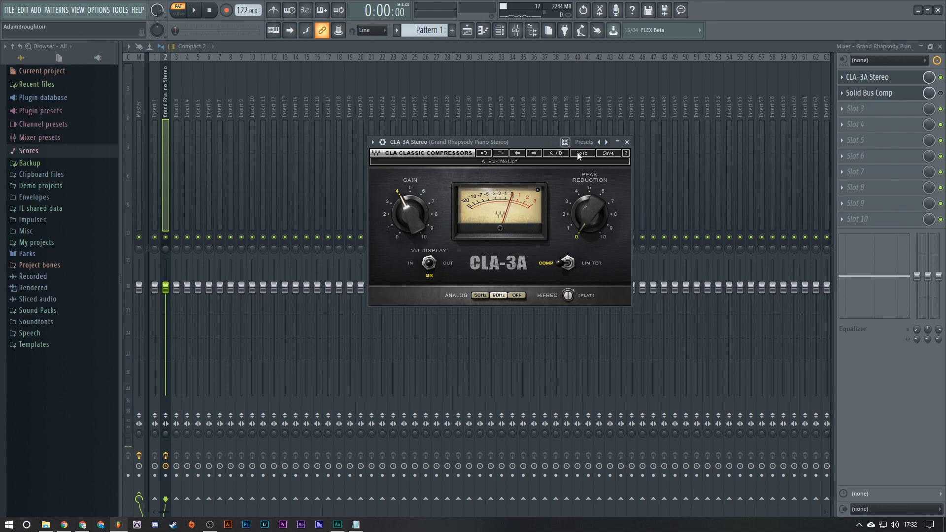
mouse_move(590, 214)
left_mouse_down()
mouse_move(590, 187)
mouse_move(589, 195)
left_mouse_up()
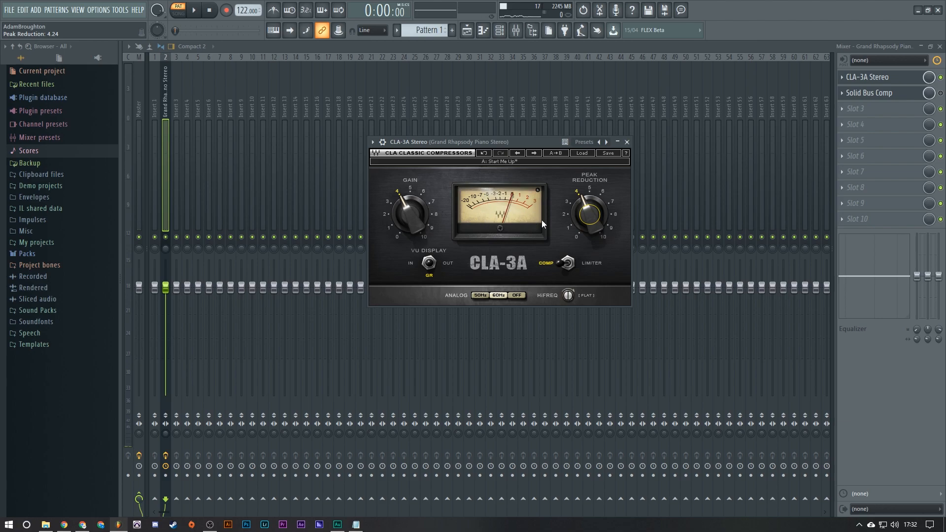
key("space")
left_click_drag(582, 228, 589, 218)
key("space")
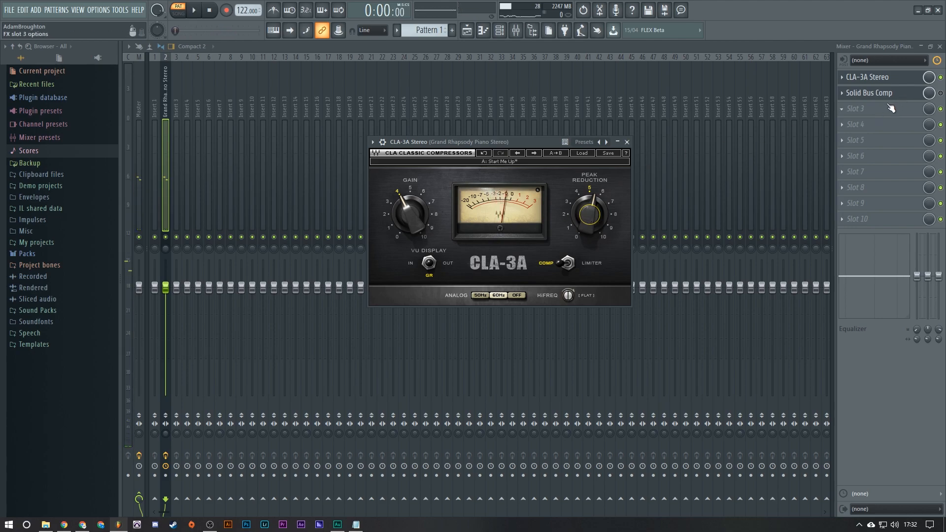
During playback, set the CLA-3A's gain to about 4.8 by comparing its loudness with the bypassed piano.
key("space")
left_click_drag(418, 215, 418, 203)
left_click(941, 78)
left_click(941, 78)
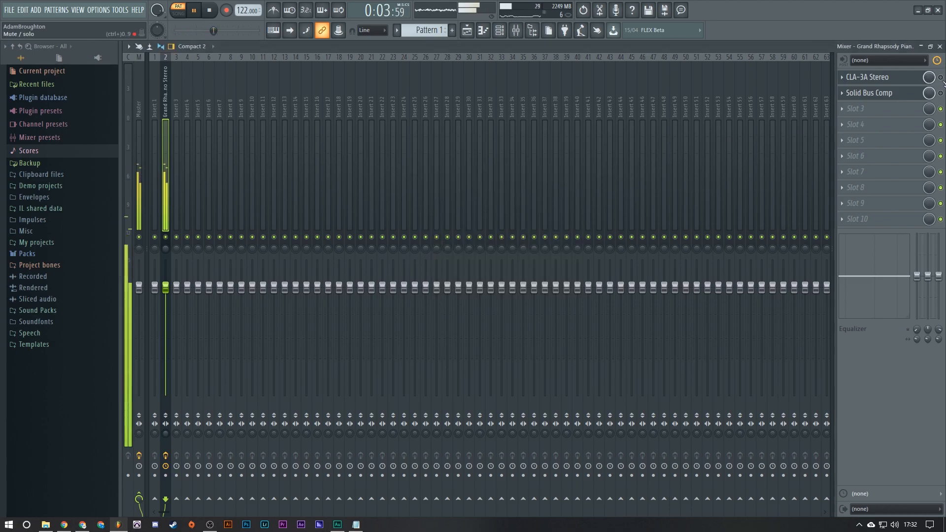
left_click(941, 78)
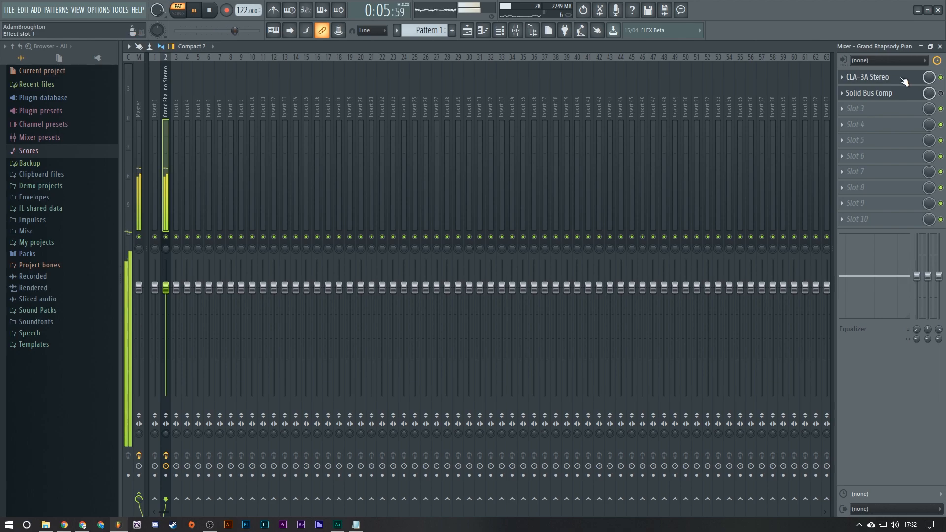
left_click(867, 77)
left_click_drag(411, 215, 411, 220)
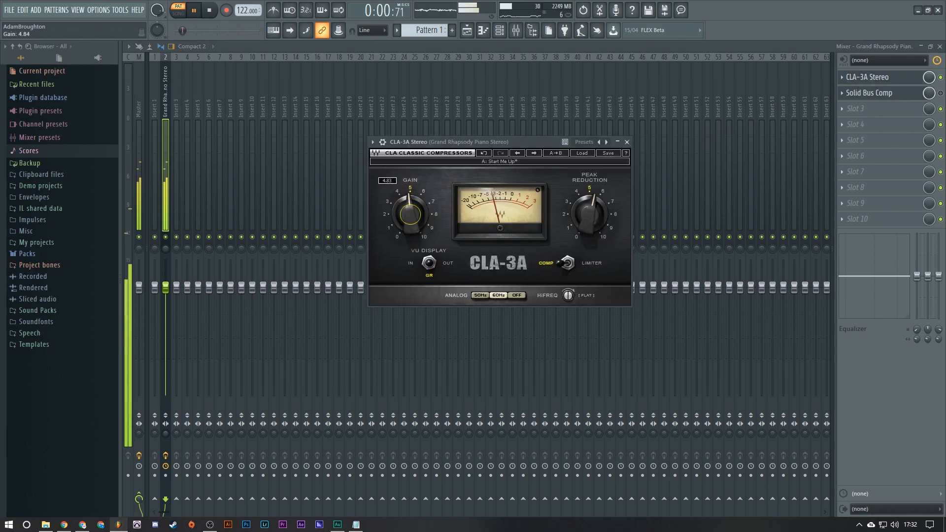
Check the adjusted CLA-3A against the bypassed piano during playback, and stop playback.
left_click(941, 78)
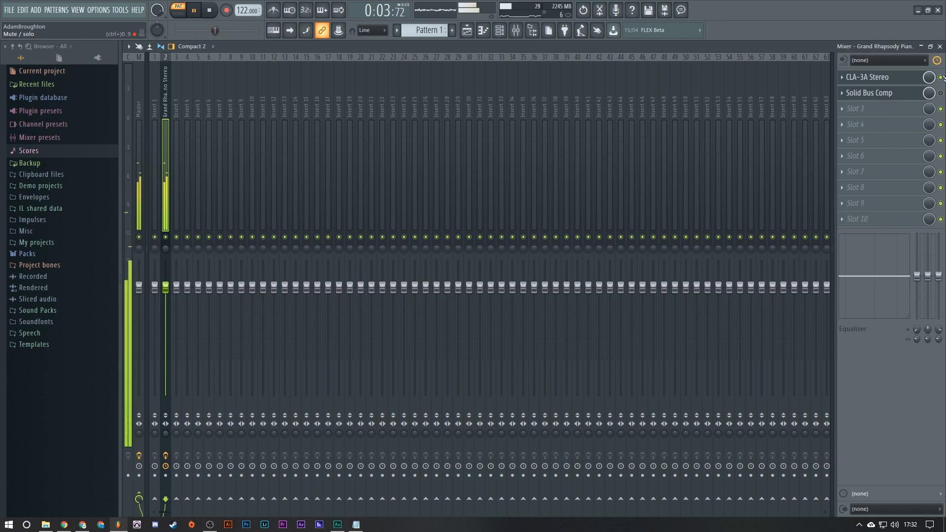
left_click(942, 78)
left_click(942, 78)
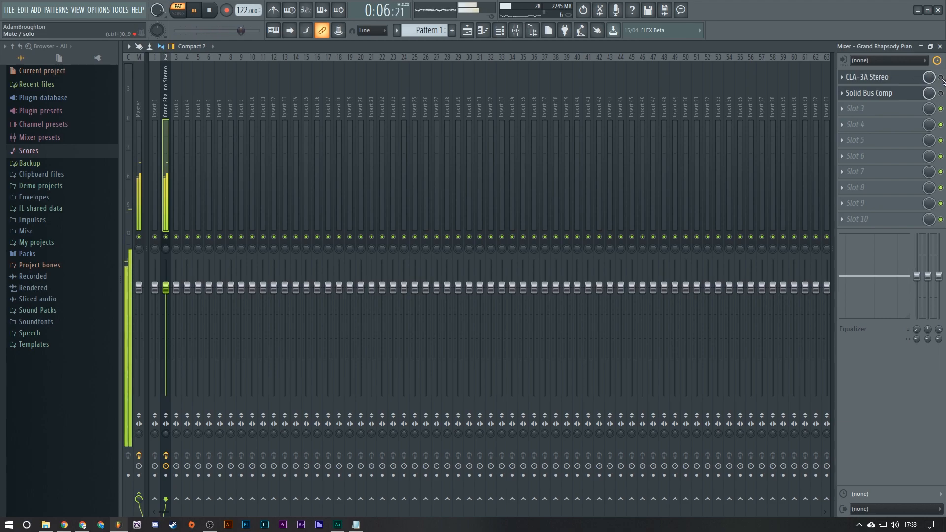
left_click(903, 81)
key("space")
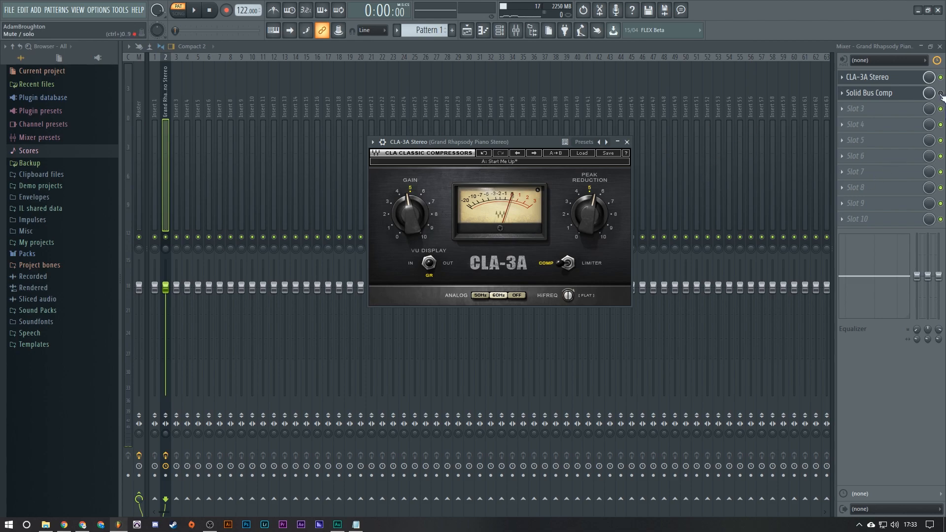
Bypass the CLA-3A, load Fruity Compressor into the third effect slot and reposition its window.
left_click(941, 78)
left_click(882, 93)
left_click(857, 109)
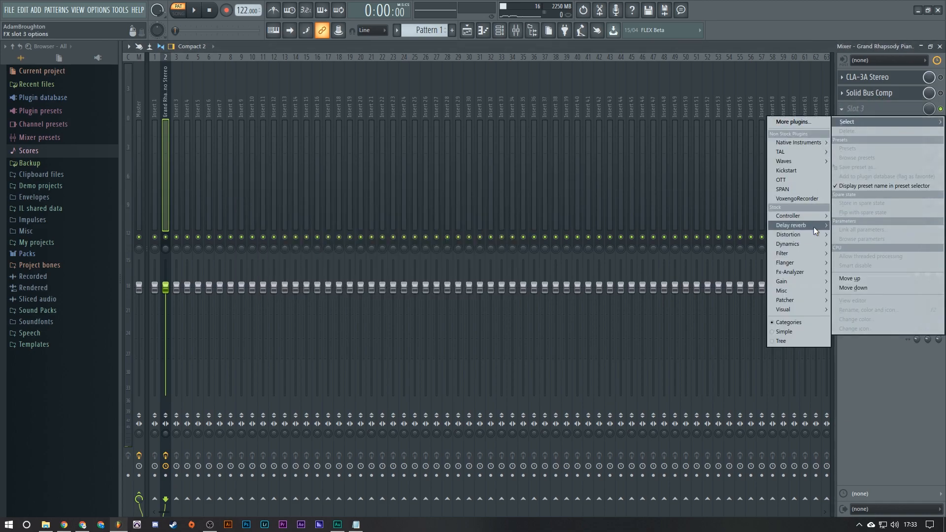
mouse_move(792, 243)
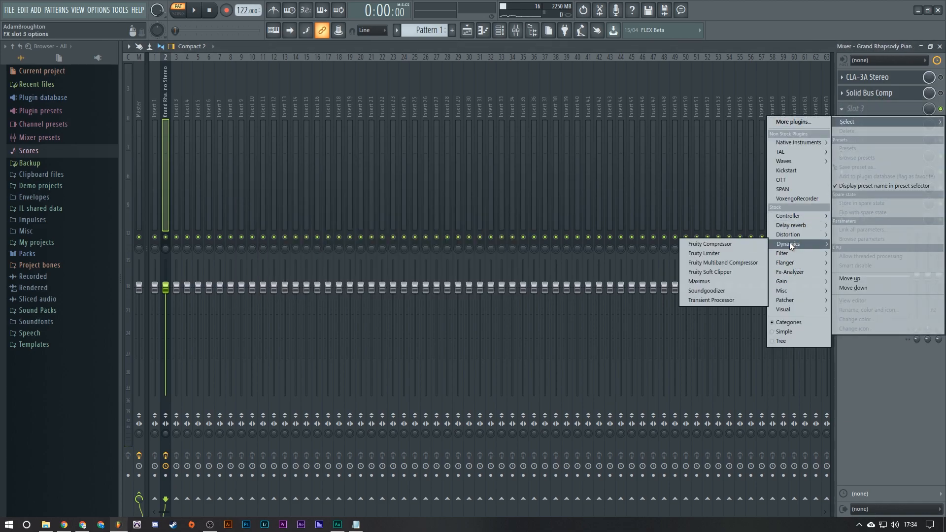
left_click(710, 244)
left_click_drag(255, 92, 614, 270)
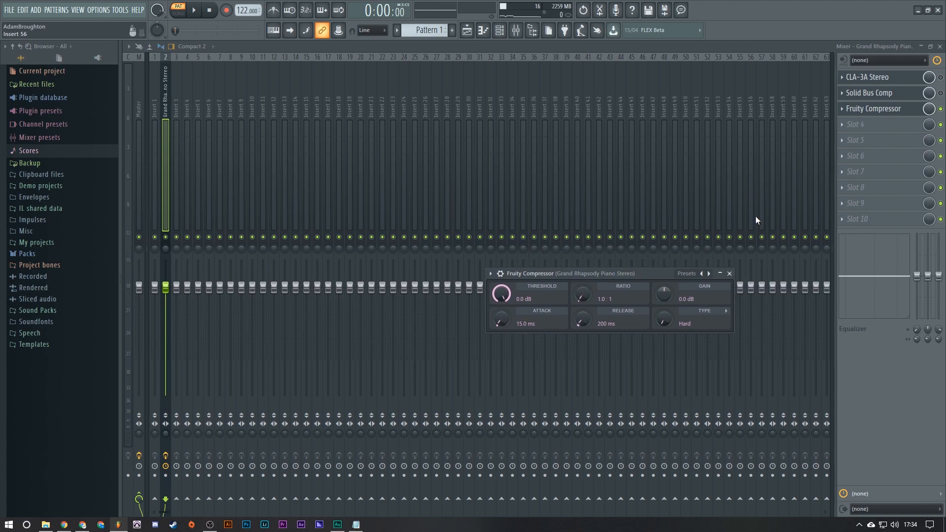
left_click(865, 125)
mouse_move(785, 323)
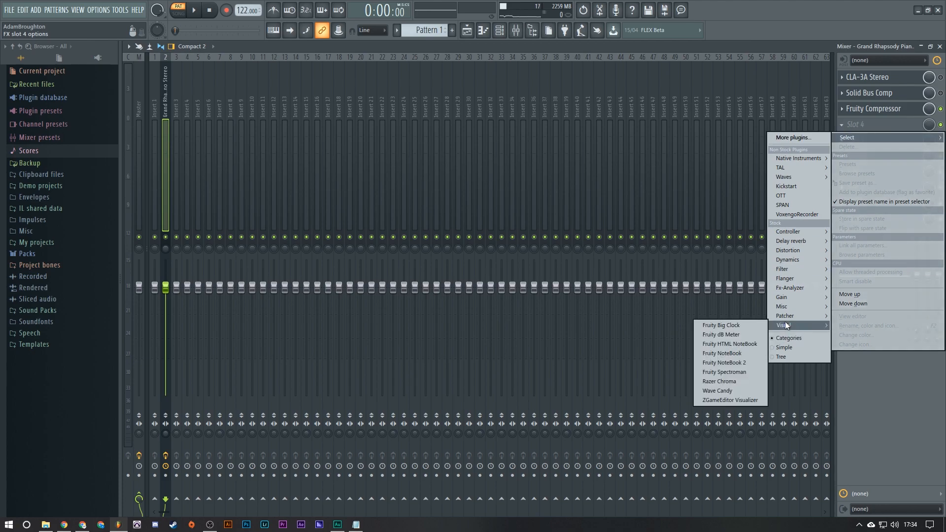
left_click(860, 111)
left_click(860, 109)
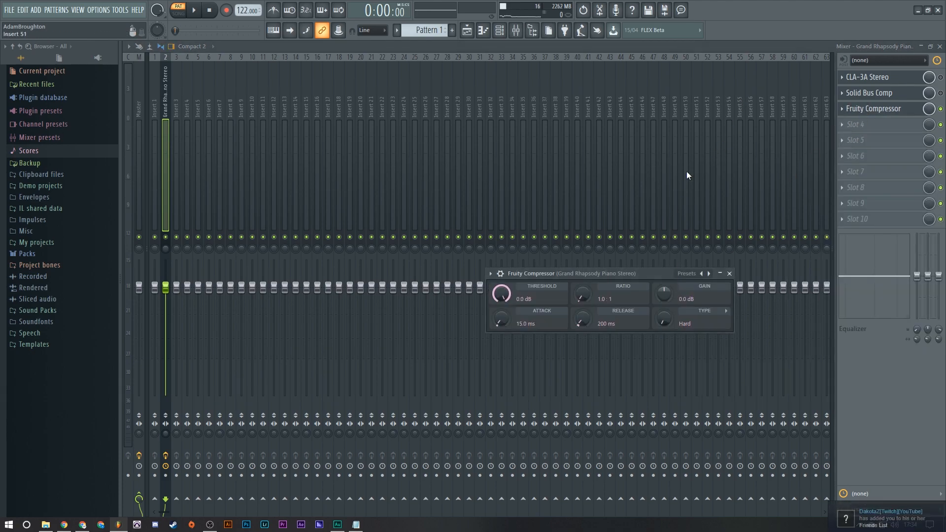
Reposition Fruity Compressor and, with the piano playing, set its ratio to 6.0:1 and threshold to about -23.8 dB.
left_click_drag(623, 273, 582, 244)
key("space")
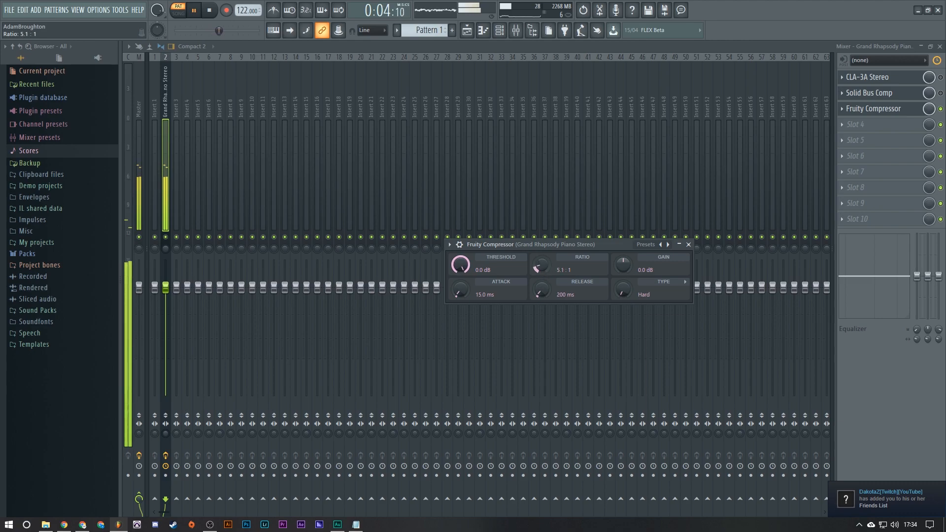
left_click_drag(541, 266, 541, 249)
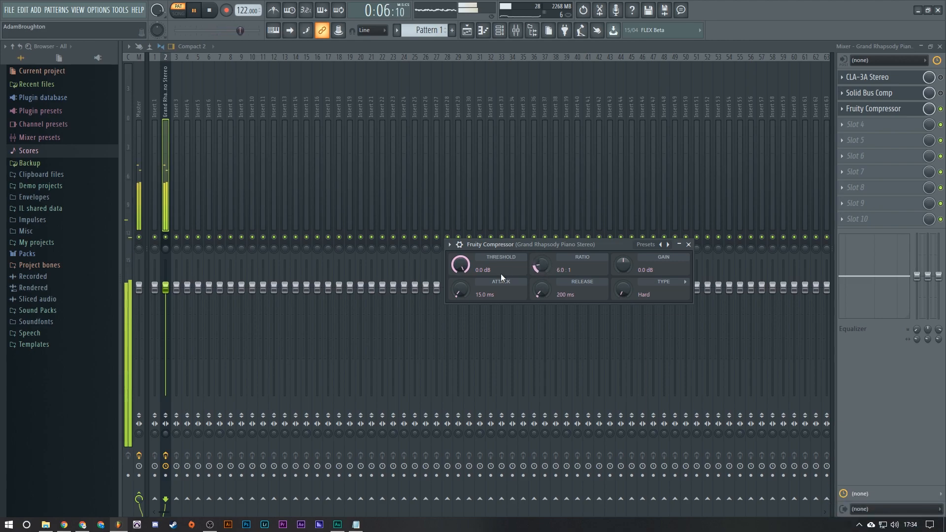
left_click_drag(465, 266, 464, 306)
key("space")
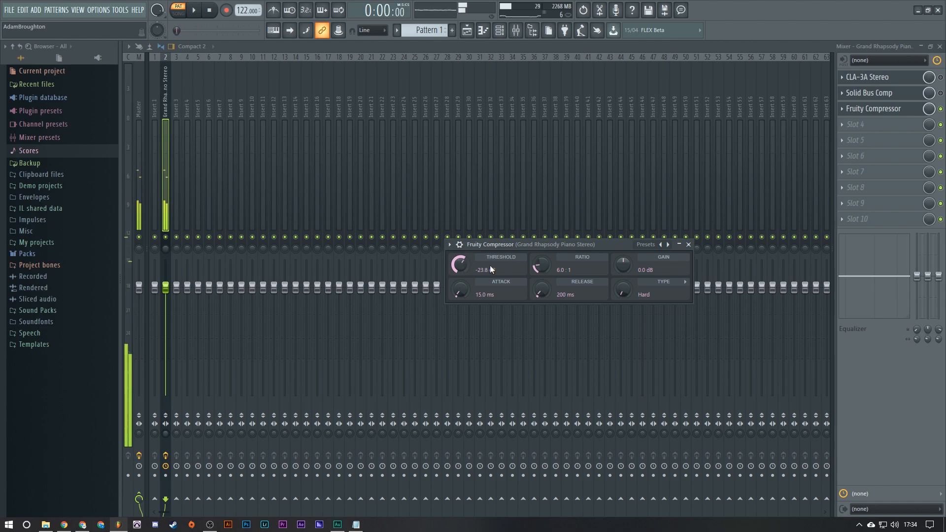
Try the Fruity Compressor's 30:1 ratio, set it to 7.0:1, and lower the threshold to about -32.2 dB during playback.
left_click_drag(541, 265, 530, 247)
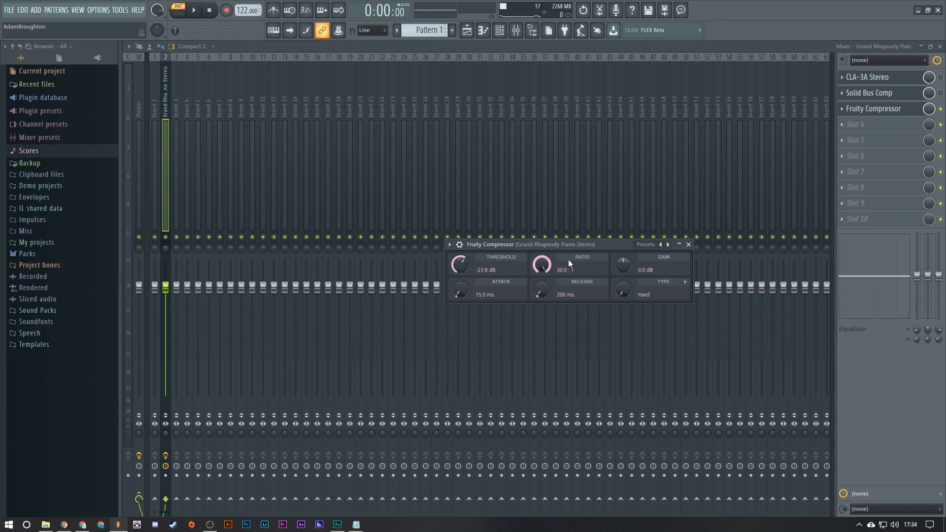
mouse_move(558, 263)
left_mouse_down()
mouse_move(557, 291)
mouse_move(556, 253)
mouse_move(541, 260)
left_mouse_up()
key("space")
mouse_move(459, 264)
left_mouse_down()
mouse_move(460, 296)
mouse_move(460, 241)
mouse_move(459, 256)
left_mouse_up()
key("space")
key("space")
left_click_drag(463, 267, 463, 296)
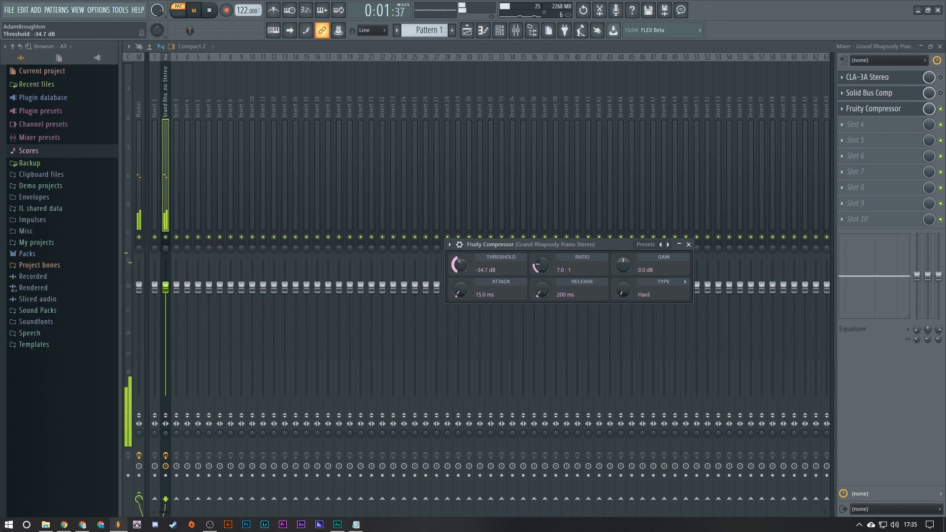
Raise the Fruity Compressor's gain to 11.6 dB and compare it with the bypassed piano during playback.
left_click_drag(624, 265, 623, 227)
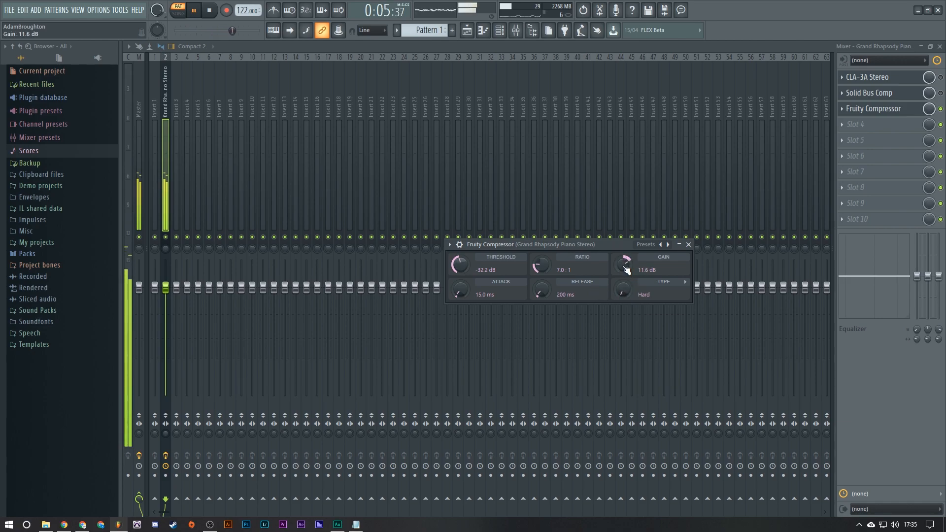
key("space")
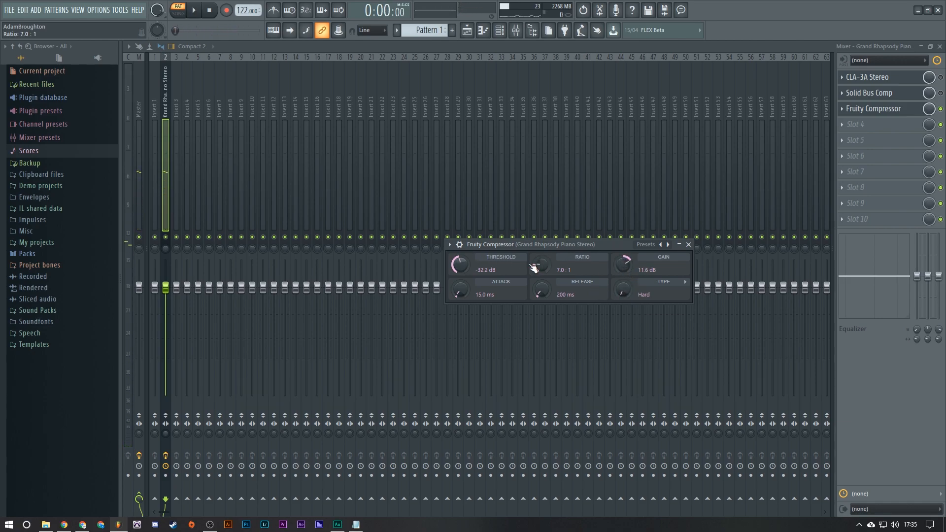
key("space")
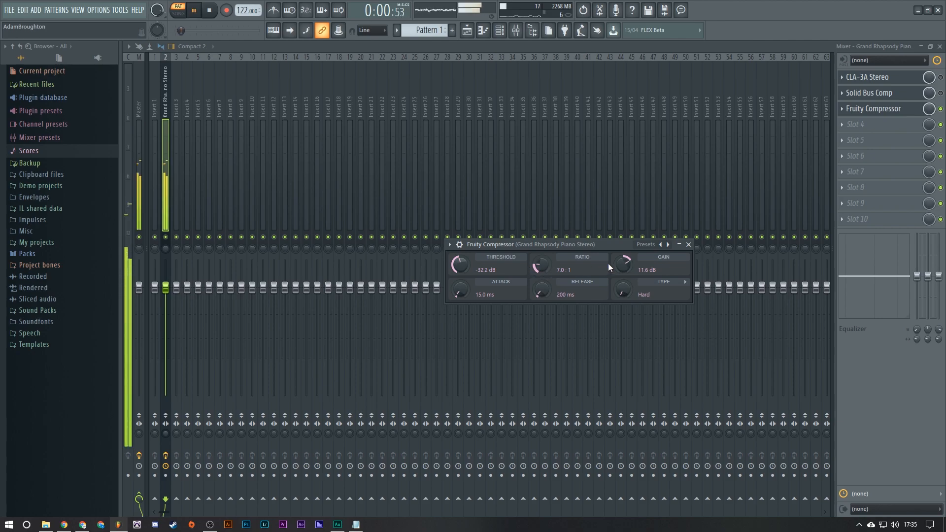
left_click(940, 108)
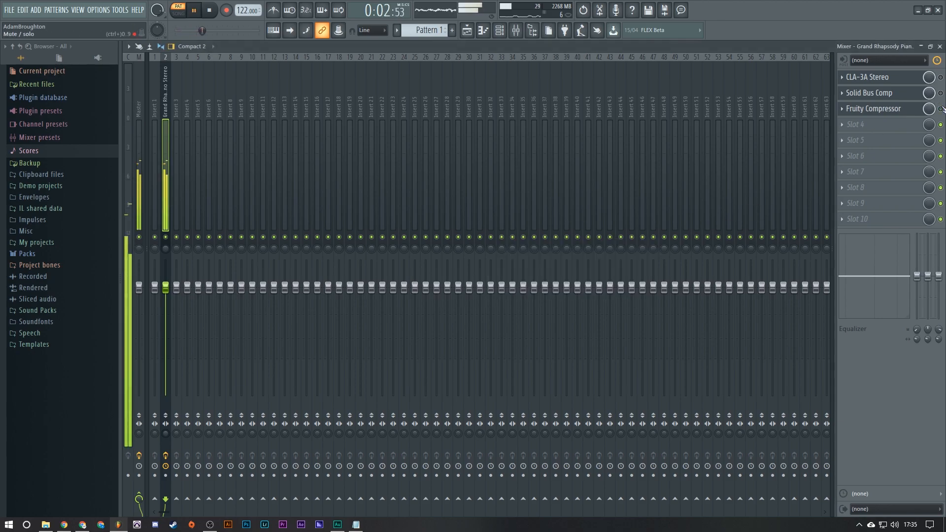
left_click(941, 108)
left_click(874, 108)
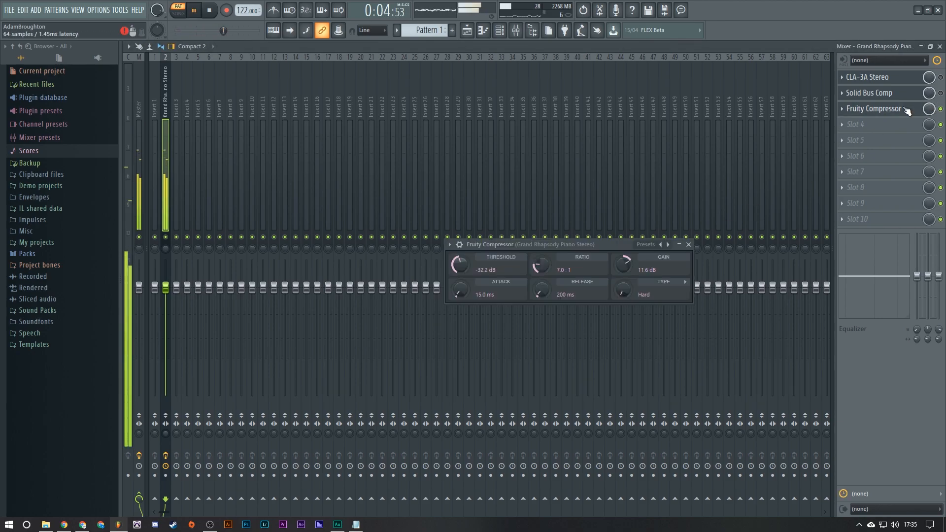
key("space")
Raise the Fruity Compressor's threshold to about -18.1 dB and reduce its gain to about 1.6 dB by ear.
left_click_drag(461, 267, 462, 255)
left_click_drag(623, 261, 624, 267)
left_click_drag(478, 267, 477, 254)
left_click_drag(623, 262, 624, 269)
key("space")
left_click_drag(463, 266, 462, 277)
left_click_drag(623, 263, 623, 270)
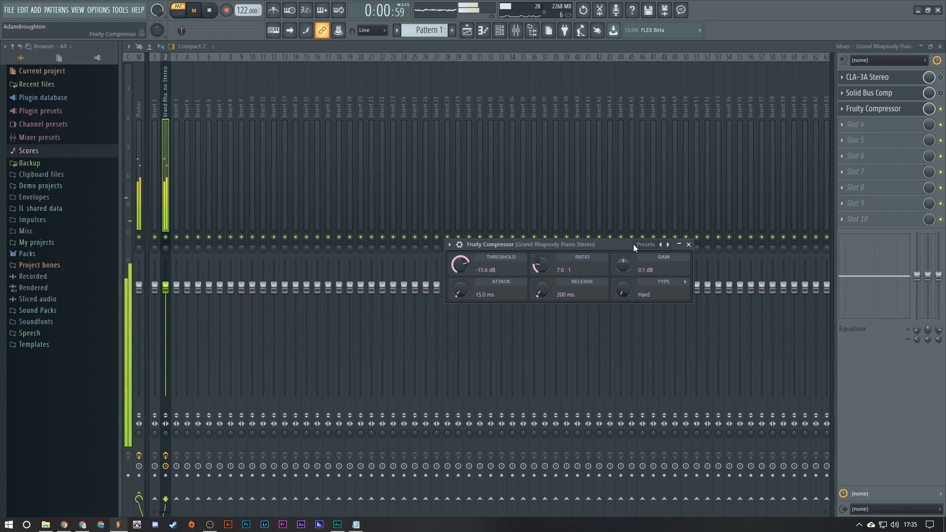
left_click(689, 245)
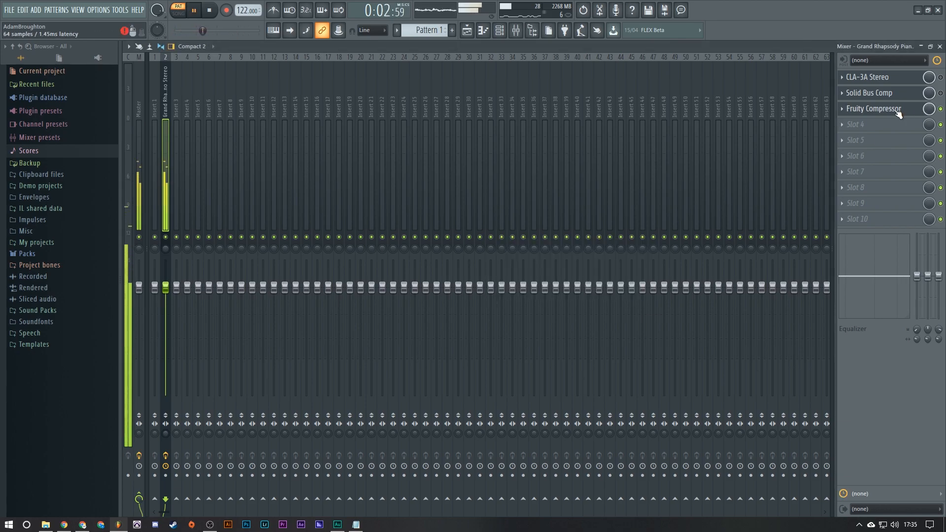
left_click(875, 109)
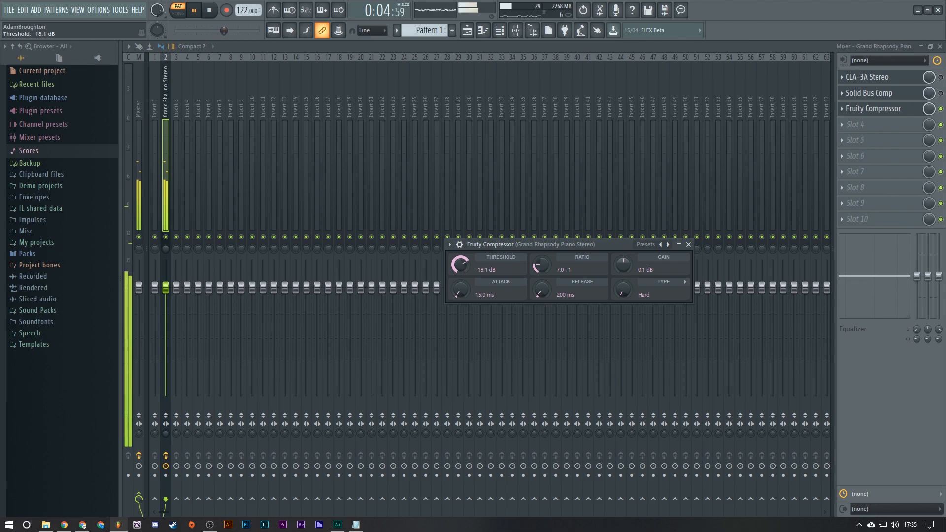
mouse_move(635, 266)
left_mouse_down()
mouse_move(635, 255)
mouse_move(629, 263)
left_mouse_up()
Compare the piano's loudness with Fruity Compressor bypassed and enabled during playback, and stop playback.
left_click(941, 109)
left_click(941, 110)
left_click(906, 109)
left_click(902, 109)
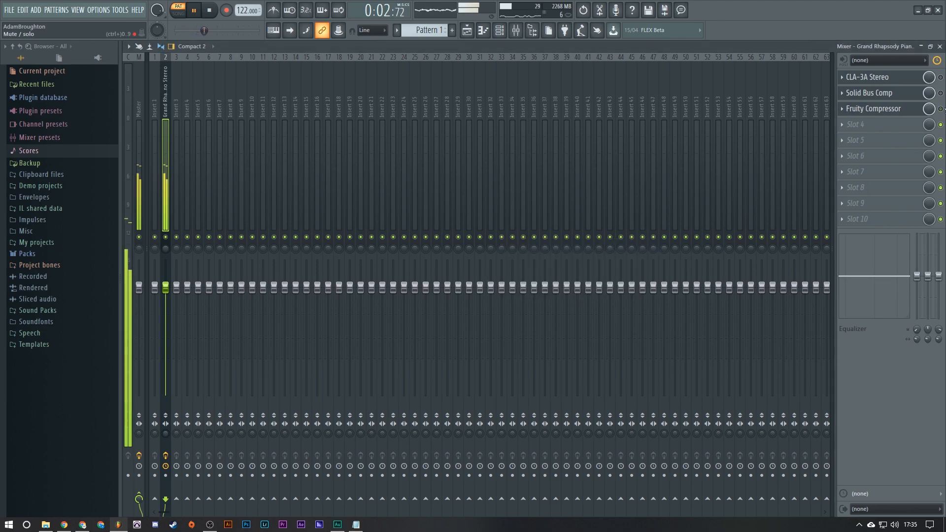
left_click(901, 111)
key("space")
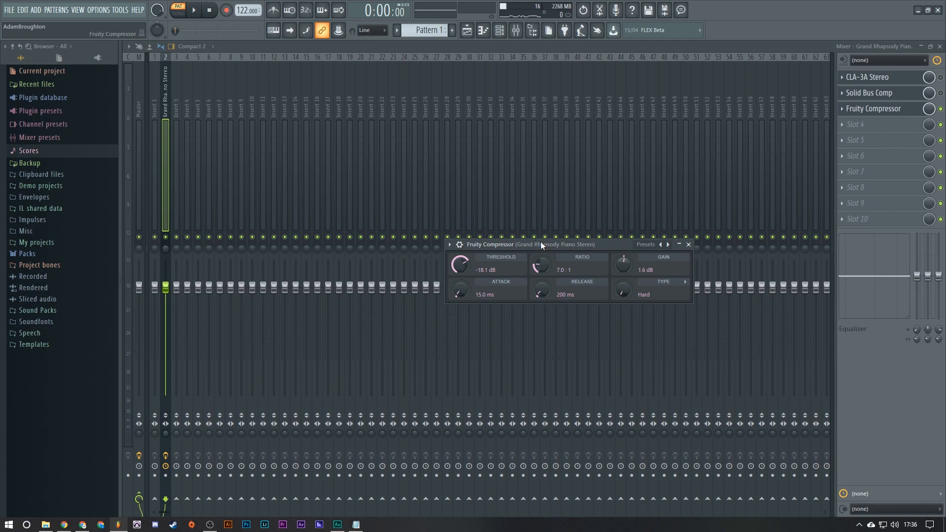
Bypass Fruity Compressor and enable Solid Bus Comp on the piano track.
left_click_drag(540, 243, 483, 212)
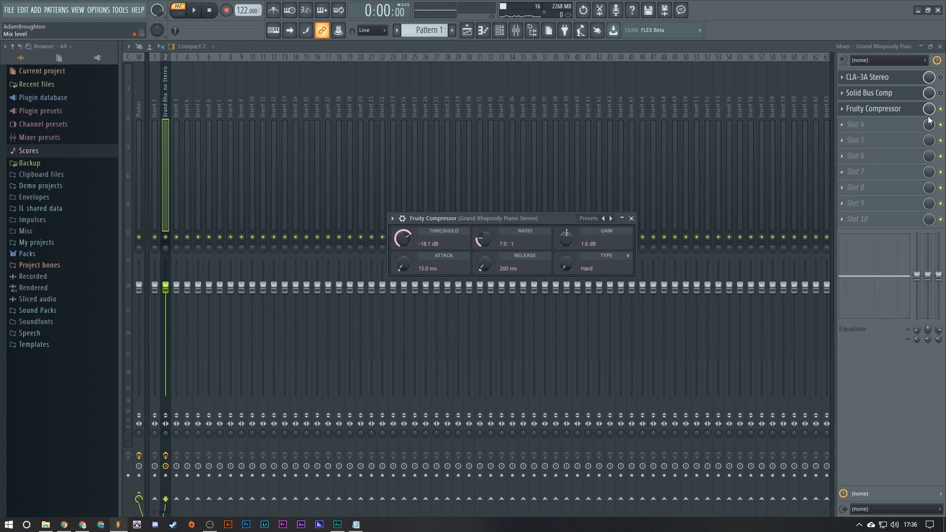
left_click(941, 109)
left_click(892, 112)
left_click(887, 109)
left_click(909, 95)
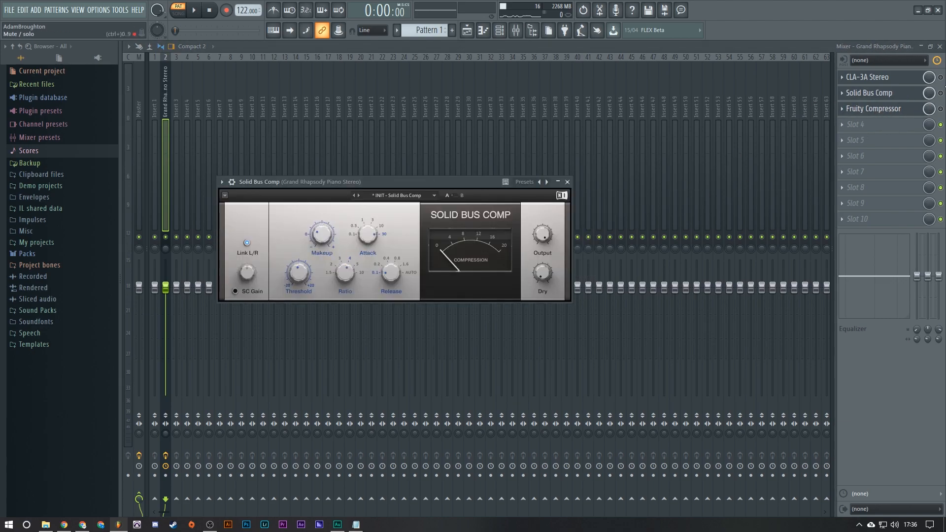
left_click(940, 93)
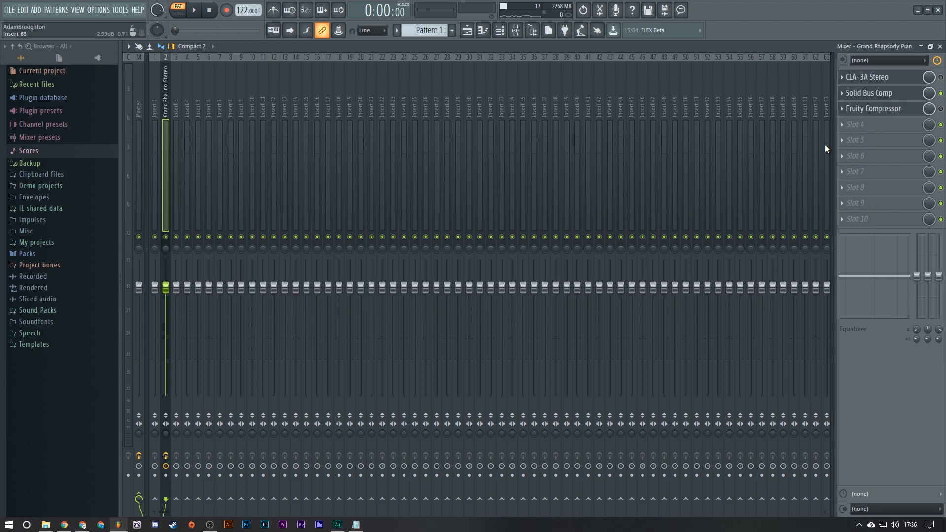
Play the piano through Solid Bus Comp, reposition its window and reload the INIT - Solid Bus Comp preset.
key("space")
left_click(868, 93)
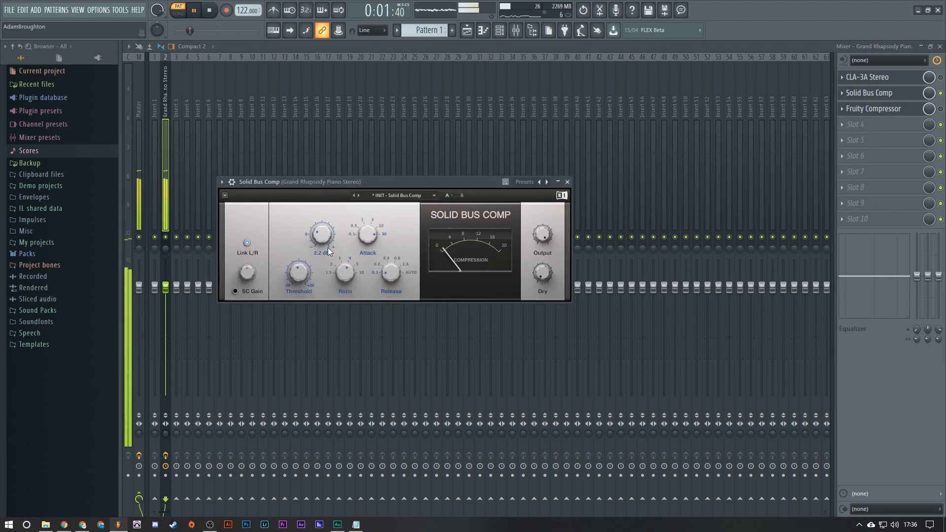
left_click_drag(397, 178, 475, 292)
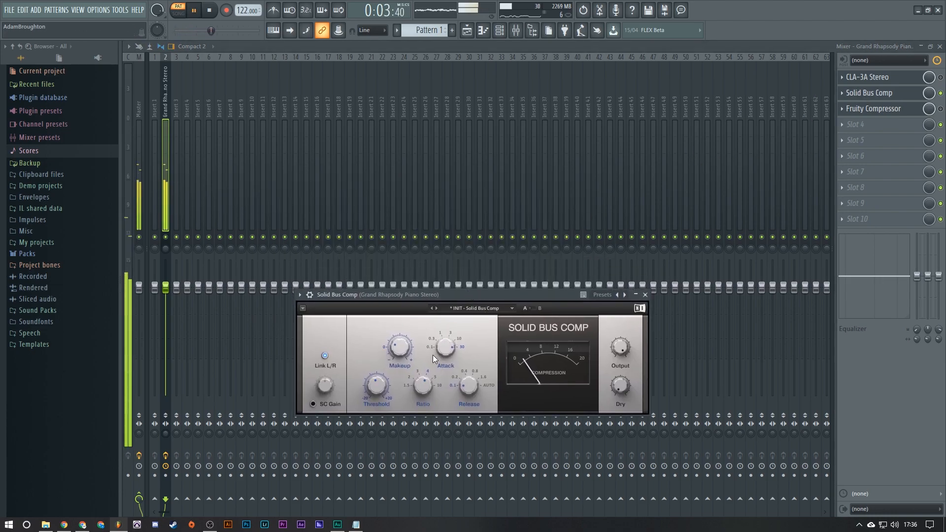
left_click(512, 308)
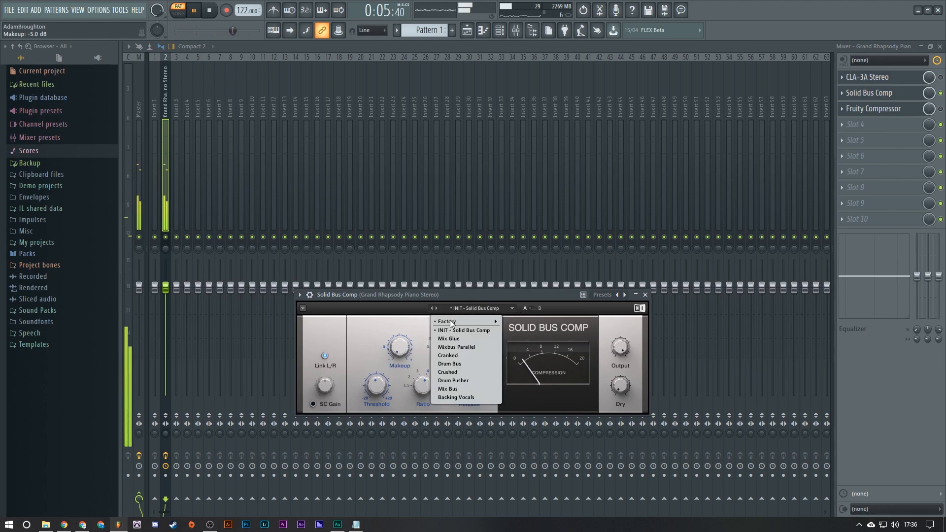
mouse_move(493, 321)
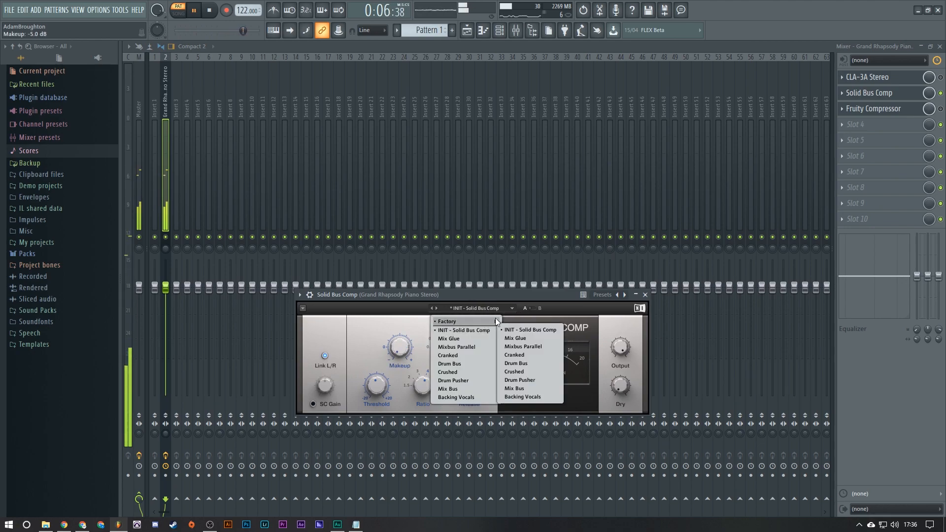
left_click(460, 330)
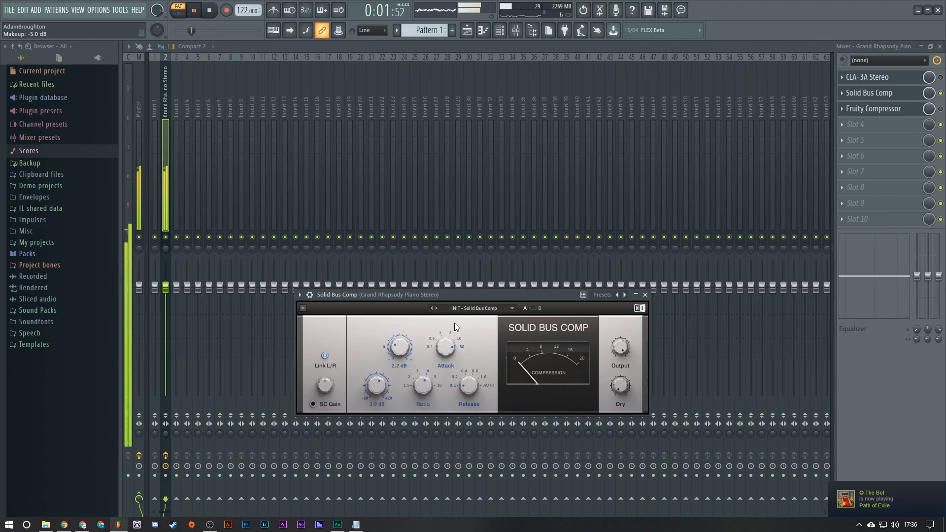
left_click(194, 11)
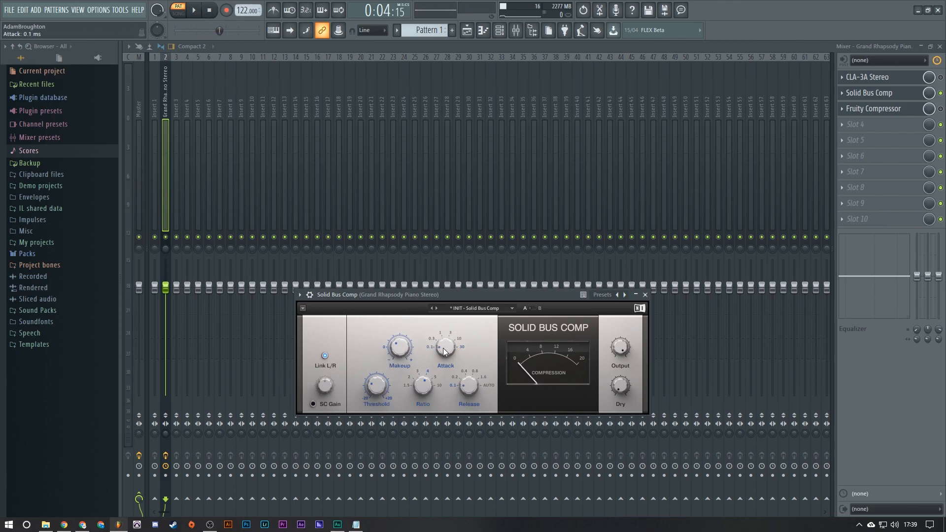
Compare Solid Bus Comp's 0.1 ms and 30 ms attack settings, play the piano, and leave the attack at 30 ms.
left_click_drag(443, 348, 443, 305)
mouse_move(450, 341)
left_mouse_down()
mouse_move(450, 365)
mouse_move(443, 355)
left_mouse_up()
left_click_drag(474, 393, 458, 377)
left_click_drag(445, 348, 446, 305)
left_click(193, 10)
left_click_drag(445, 348, 445, 394)
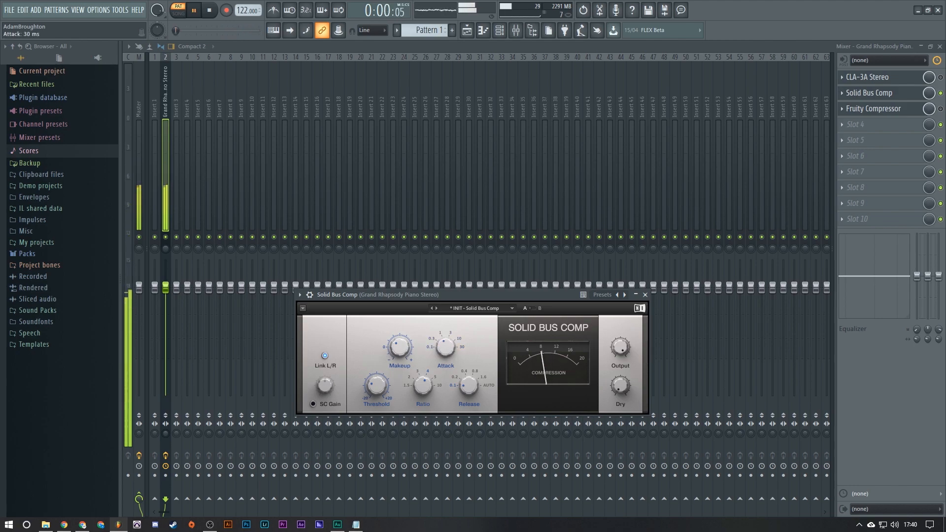
left_click(208, 13)
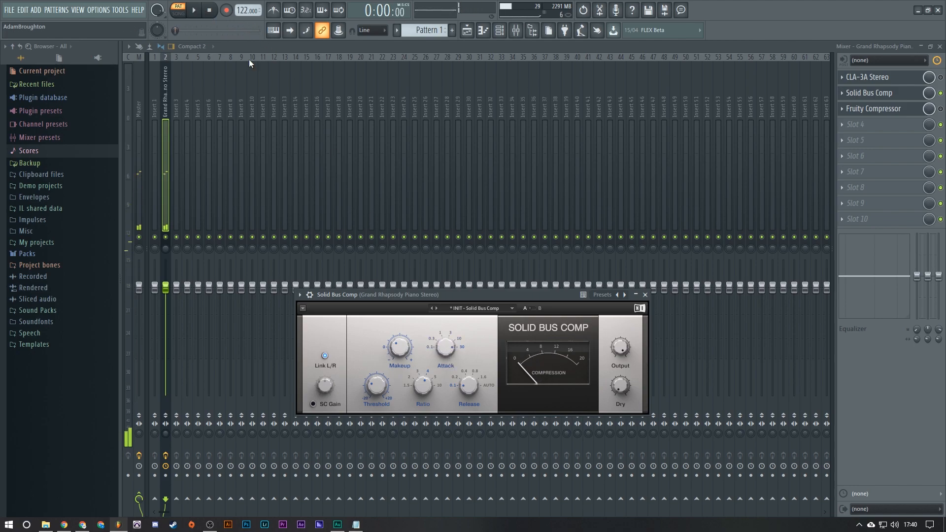
left_click(447, 347)
left_click(446, 347)
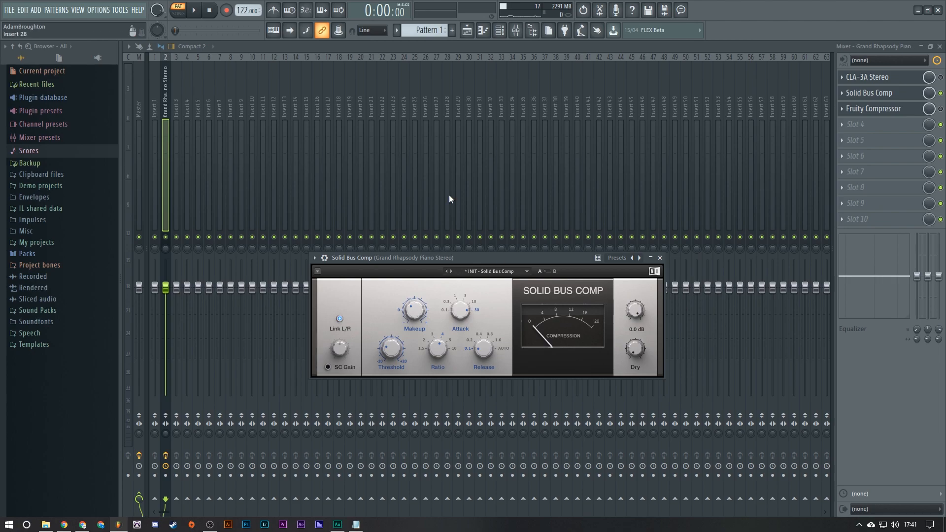
Switch from Solid Bus Comp's window to Fruity Compressor's and move it over the upper part of the mixer tracks.
left_click(167, 208)
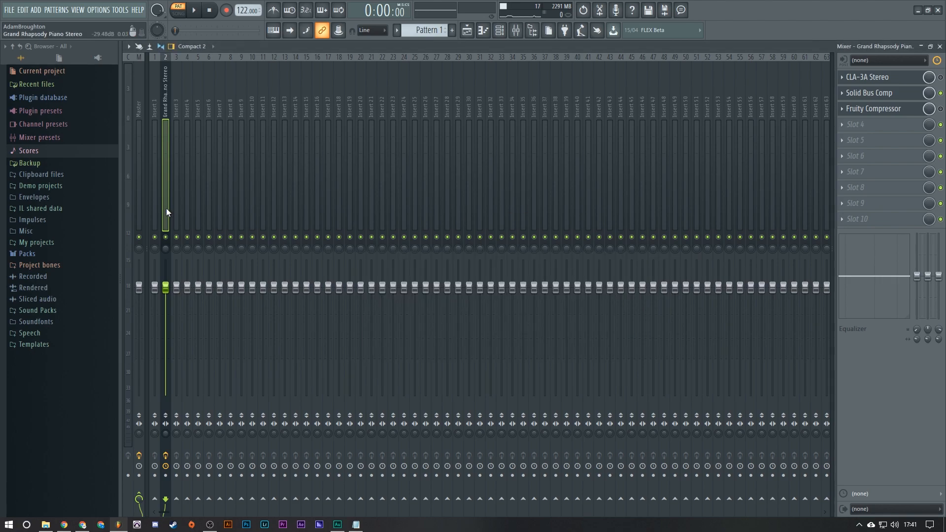
left_click(872, 109)
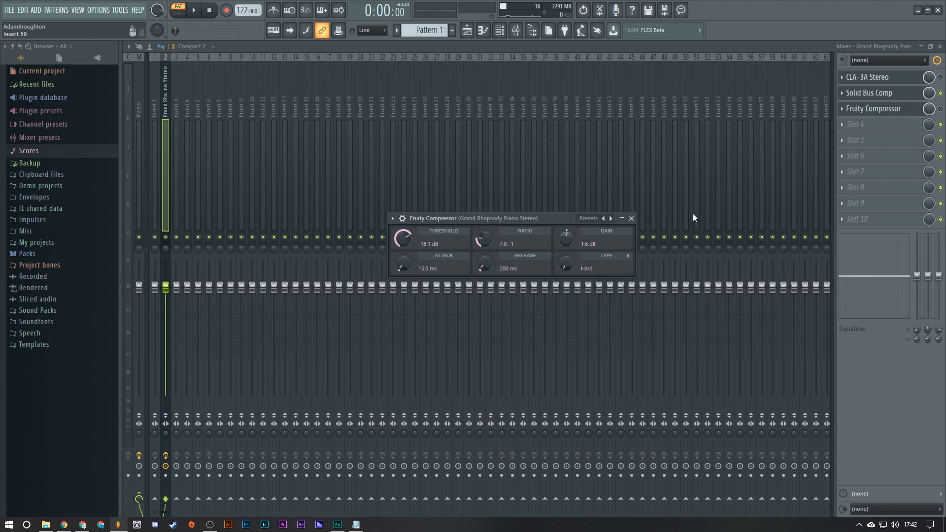
left_click(866, 47)
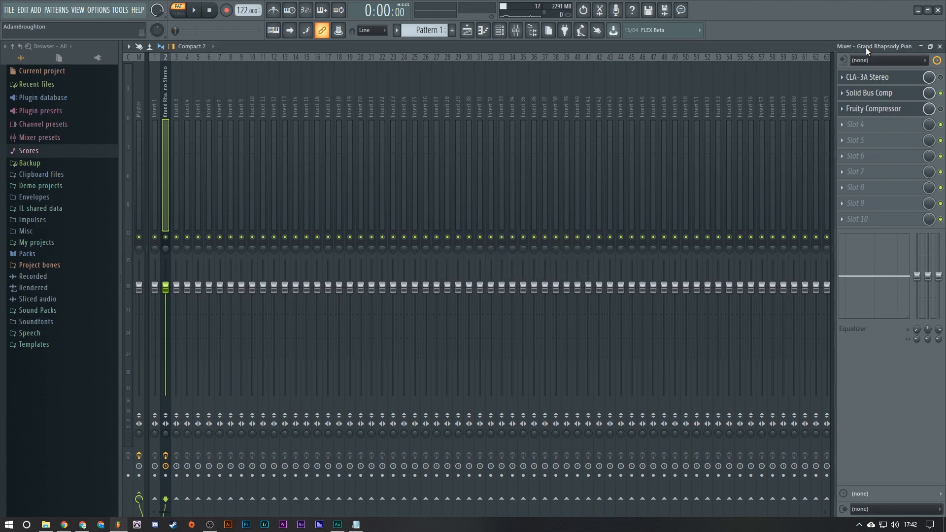
left_click(875, 109)
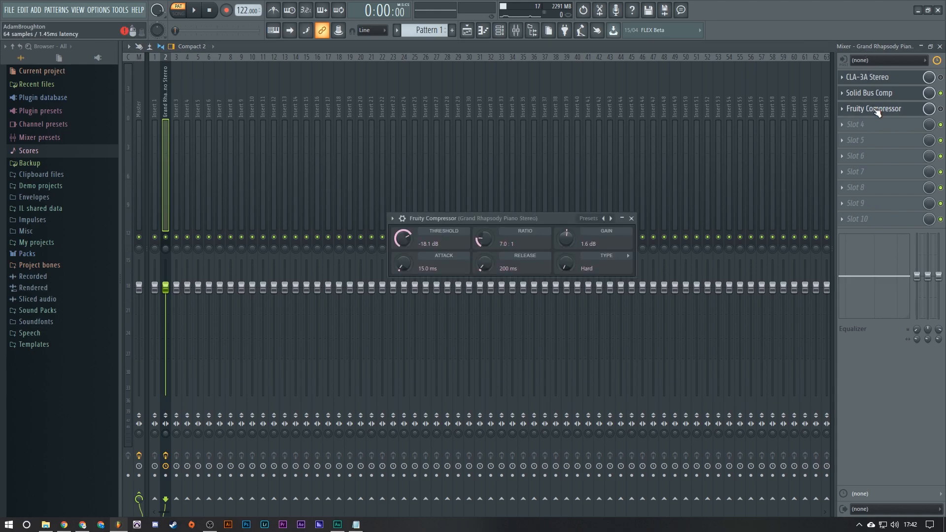
left_click_drag(464, 215, 505, 222)
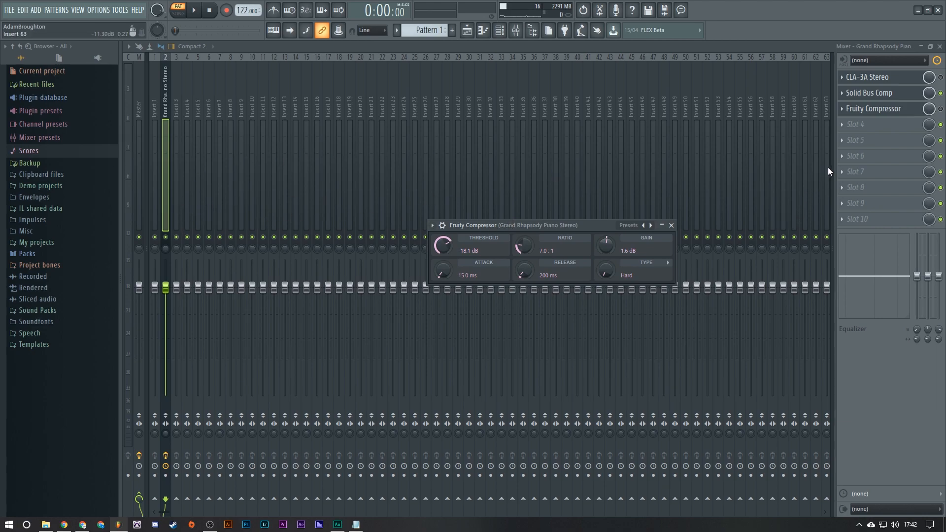
left_click_drag(498, 225, 547, 163)
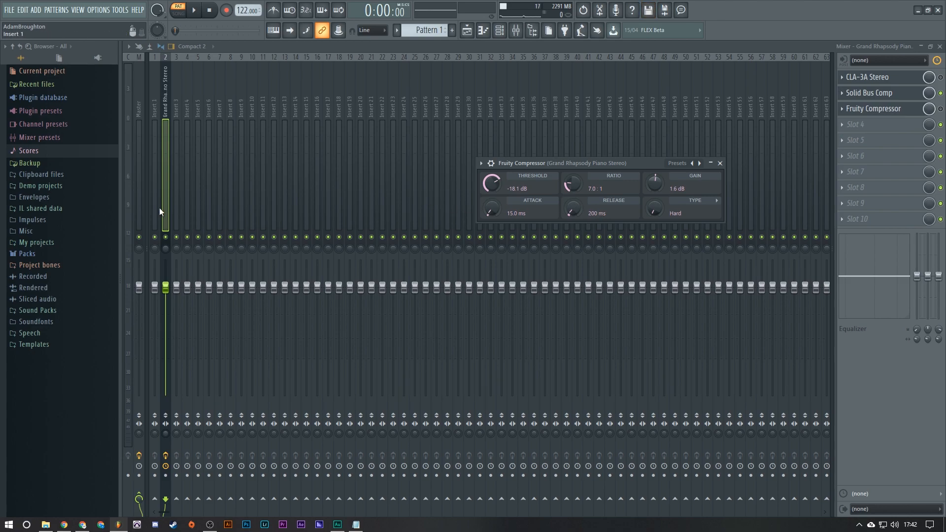
Dock mixer track Insert 12 to the right side of the mixer and rename it Slammed.
left_click(163, 193)
right_click(274, 191)
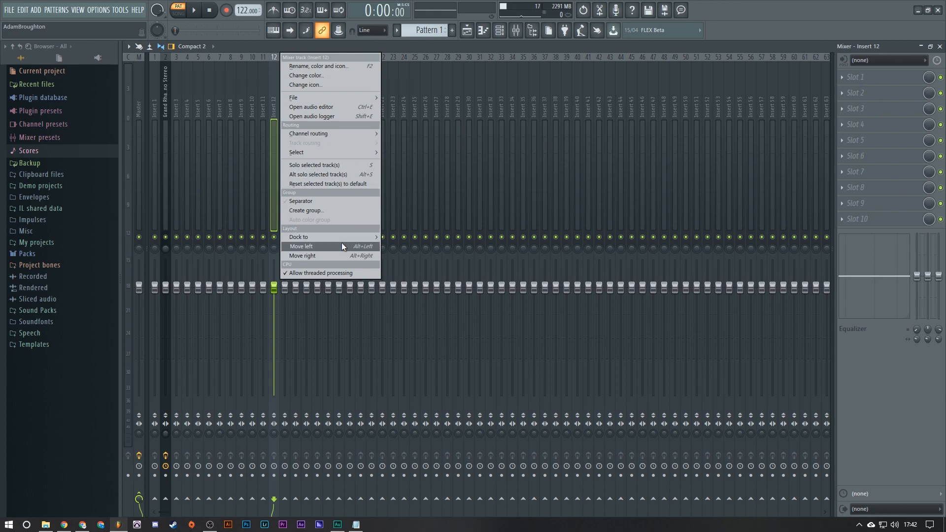
mouse_move(345, 237)
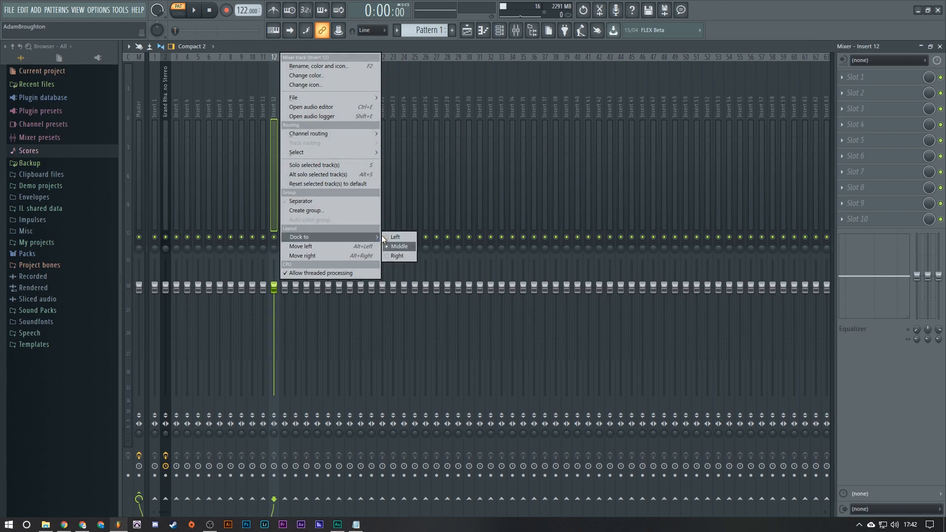
left_click(399, 255)
right_click(830, 159)
left_click(860, 75)
type("Slammed")
key("Return")
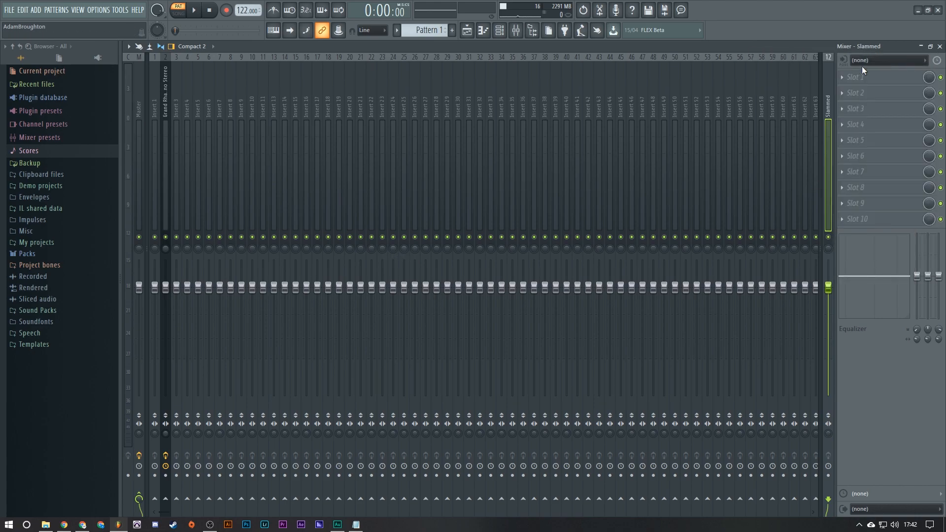
Load CLA-2A Stereo in the Slammed track's first effect slot and raise its peak reduction to about 71.
left_click(863, 74)
mouse_move(814, 129)
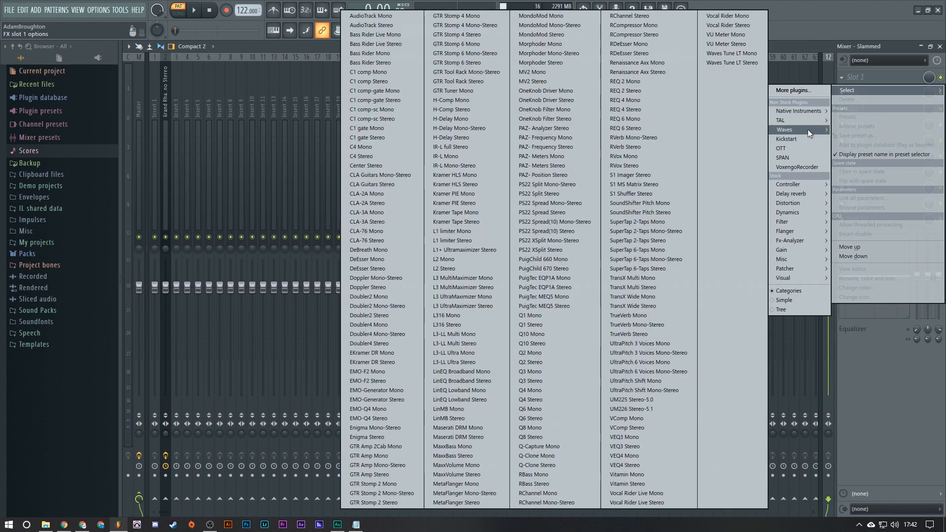
left_click(383, 202)
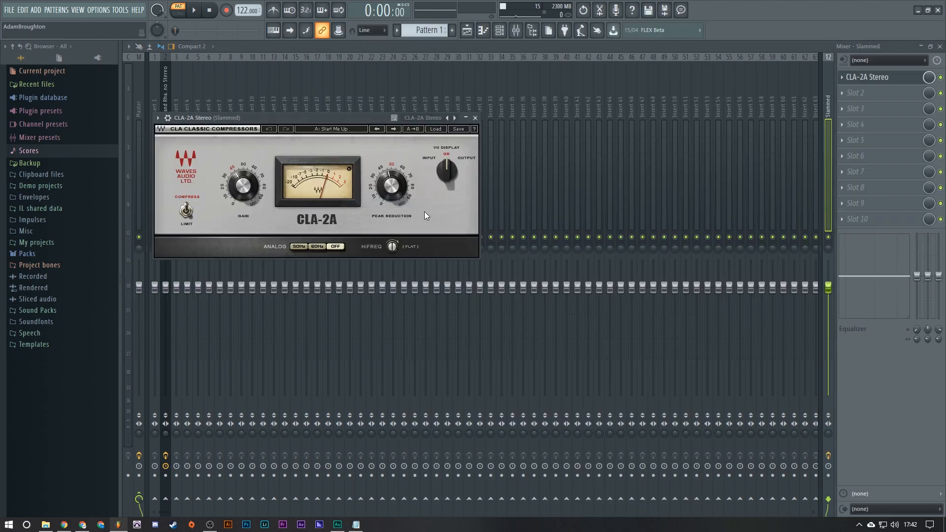
left_click_drag(308, 117, 570, 217)
left_click_drag(654, 288, 655, 274)
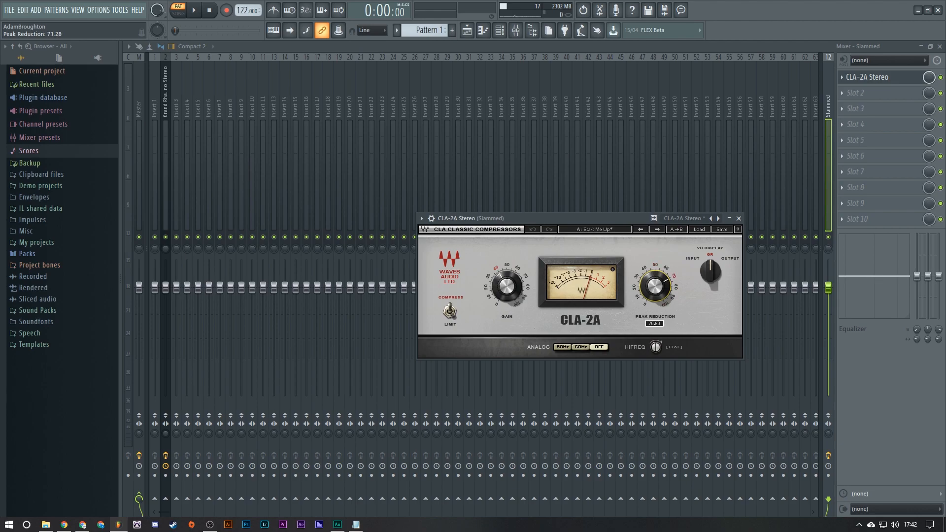
mouse_move(513, 285)
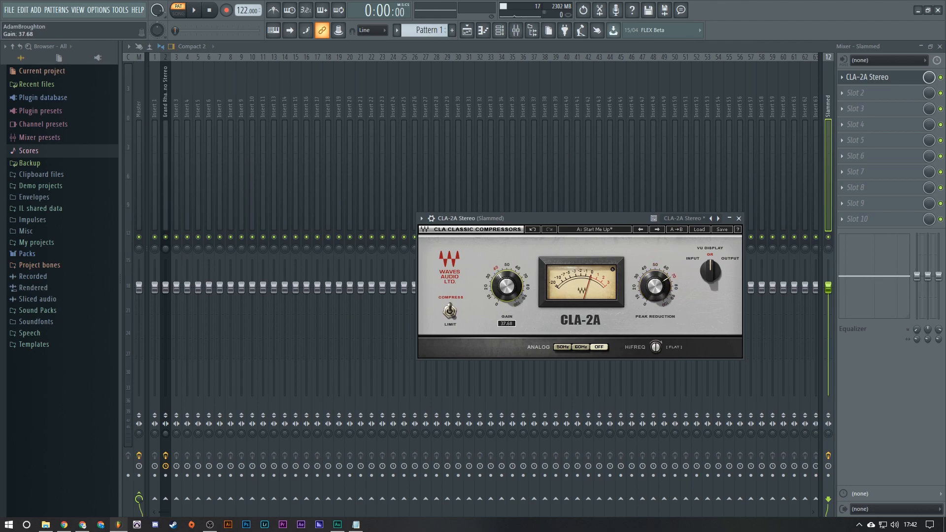
Play the piano briefly while switching between the piano and Slammed mixer tracks.
left_click(168, 203)
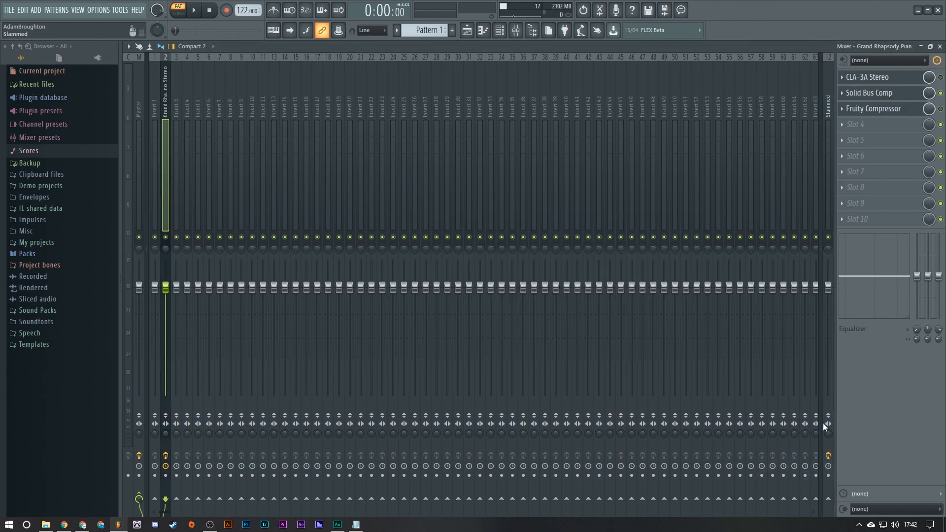
left_click(827, 173)
key("space")
left_click(159, 205)
key("space")
Examine the routing and sidechain options for sending the Grand Rhapsody piano track to Slammed.
left_click(166, 210)
right_click(829, 499)
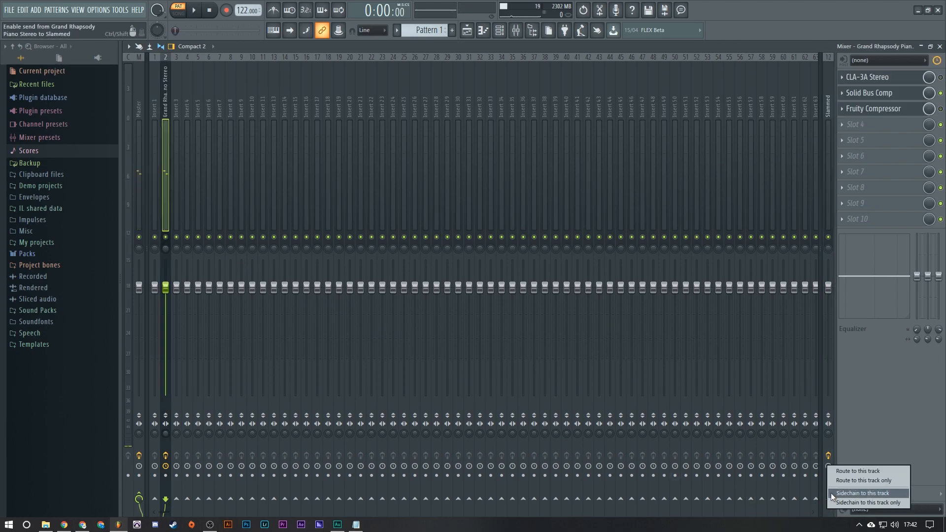
left_click(828, 212)
left_click(167, 204)
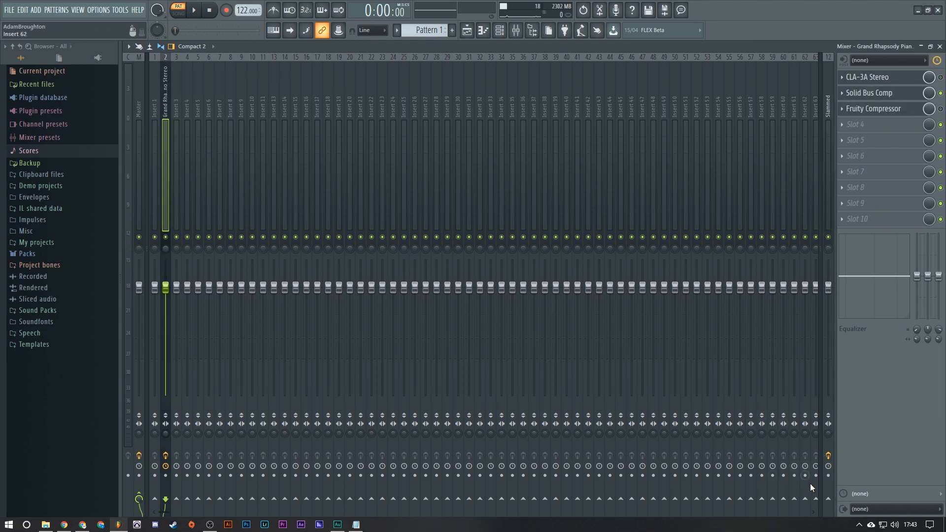
right_click(829, 499)
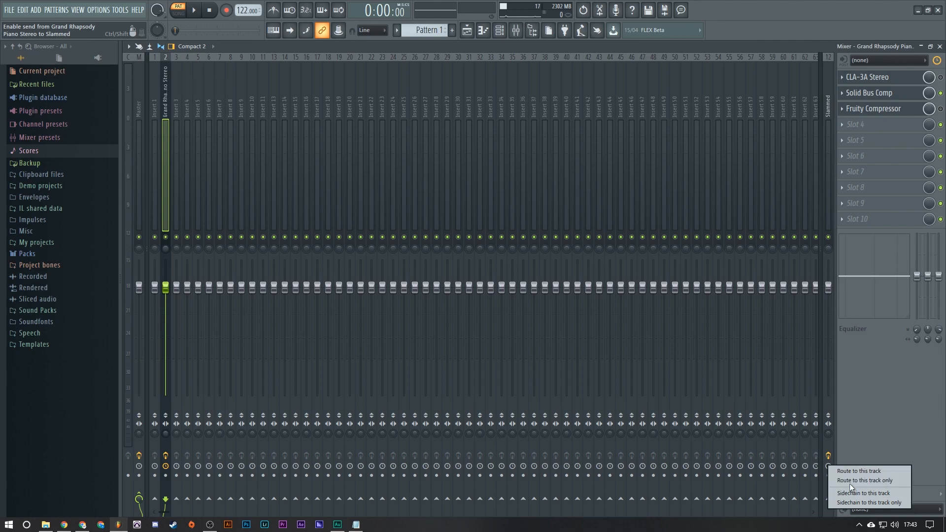
left_click(164, 203)
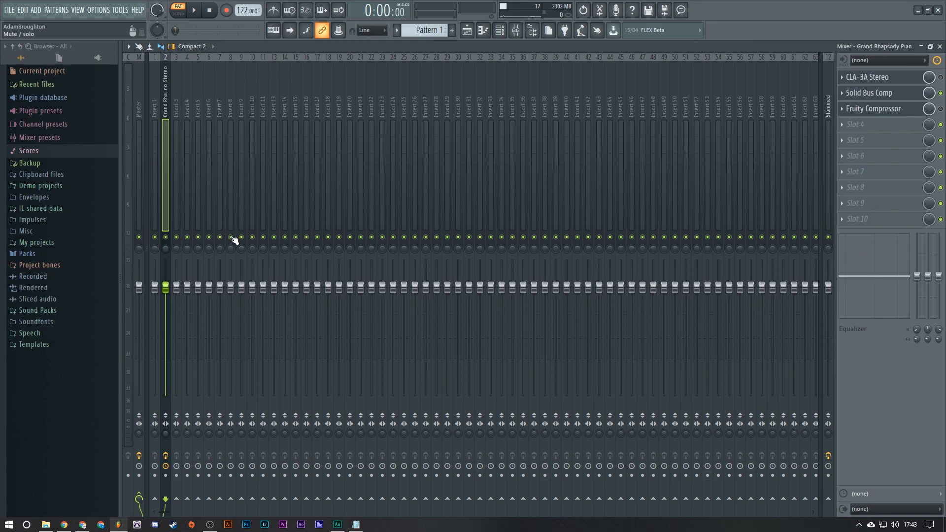
Send the piano track to Slammed at about 26% and lower the piano's fader slightly while auditioning the mix.
left_click(828, 499)
left_click_drag(828, 499, 828, 521)
key("space")
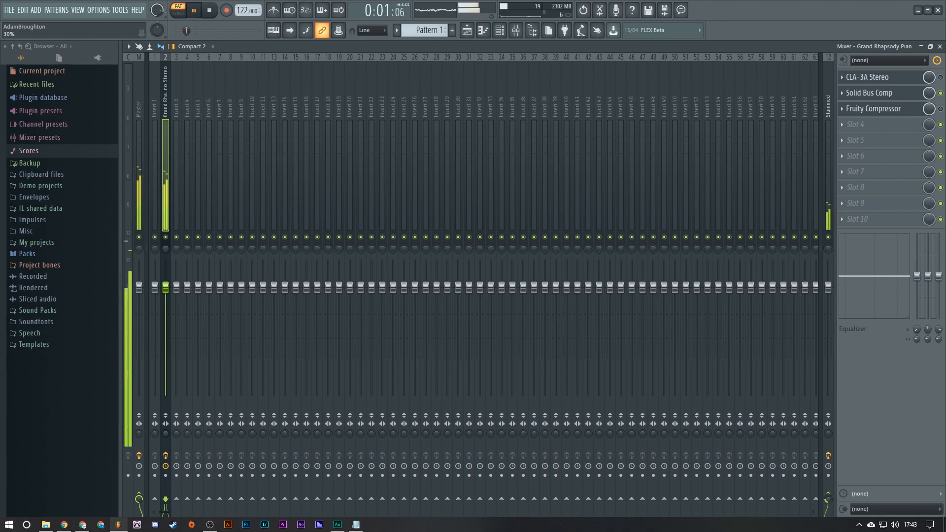
key("space")
mouse_move(166, 288)
left_mouse_down()
mouse_move(165, 314)
mouse_move(166, 286)
mouse_move(166, 298)
left_mouse_up()
key("space")
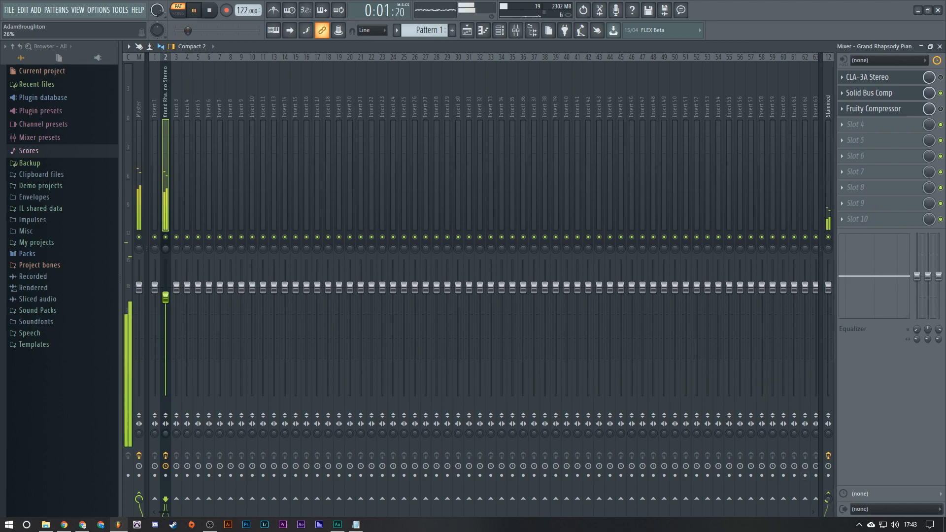
Watch CLA-2A Stereo working on the Slammed track during playback, stop playback and close its window.
left_click(826, 178)
left_click(868, 78)
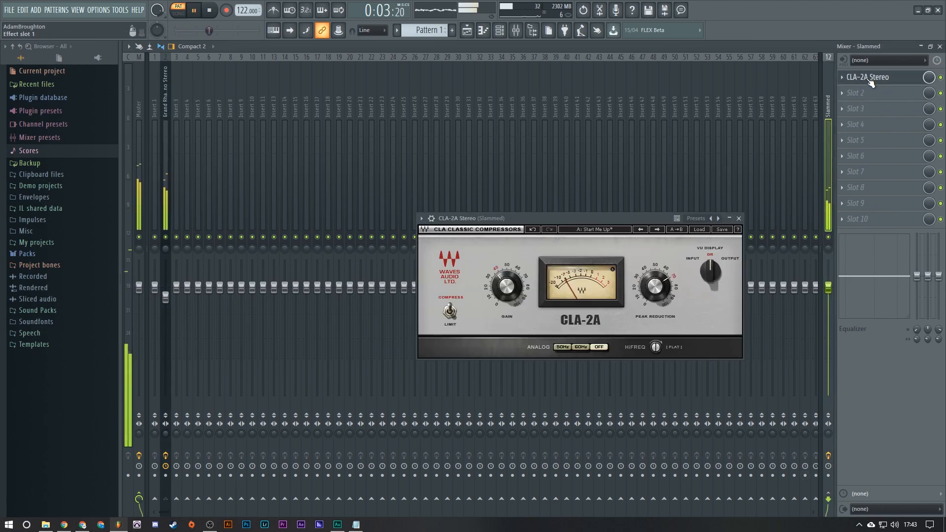
left_click(196, 11)
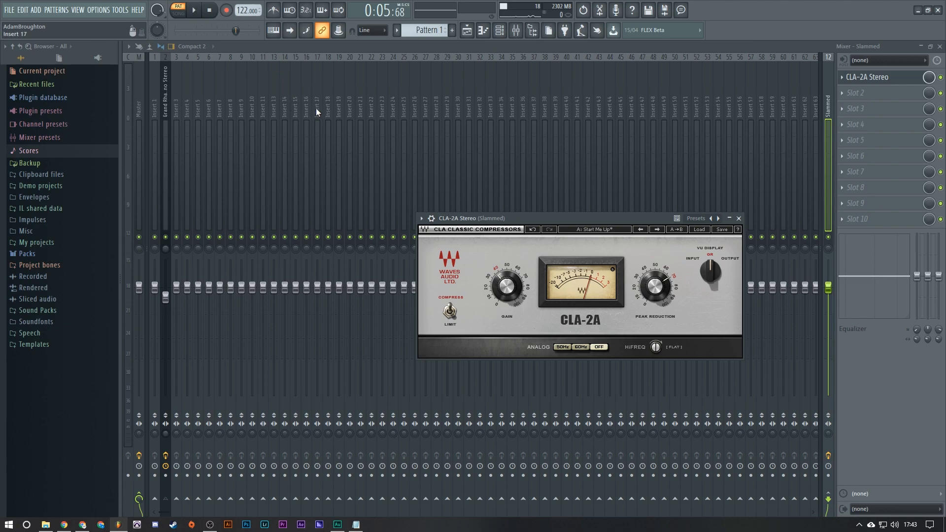
left_click(738, 218)
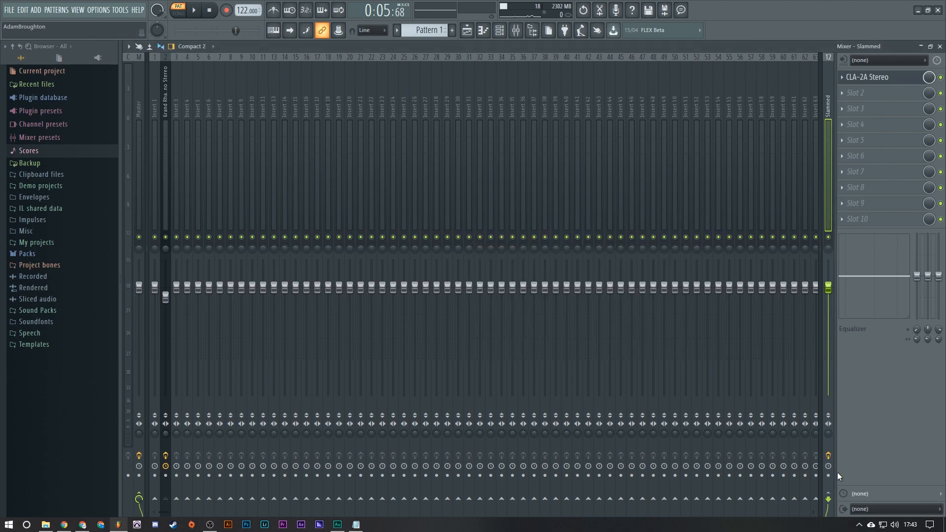
Check the control options of the piano's send to Slammed and view Slammed's CLA-2A Stereo.
left_click(168, 156)
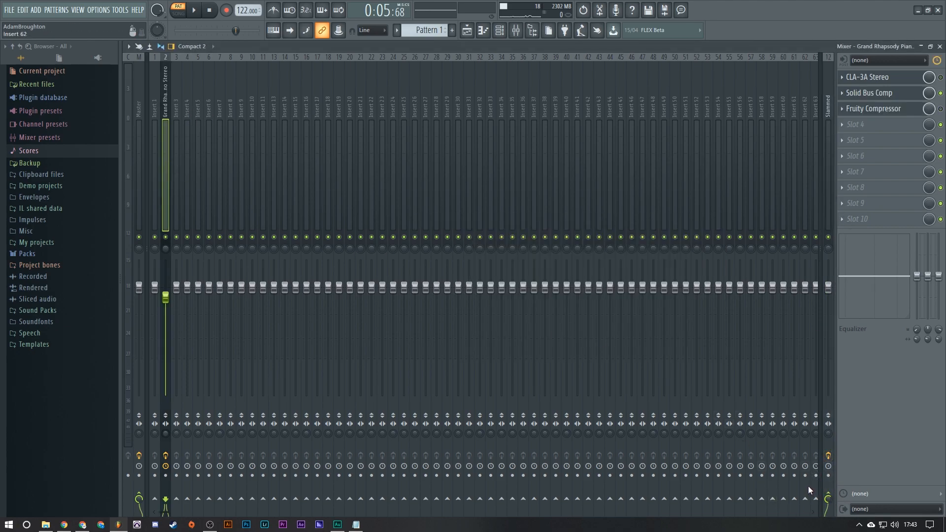
right_click(829, 502)
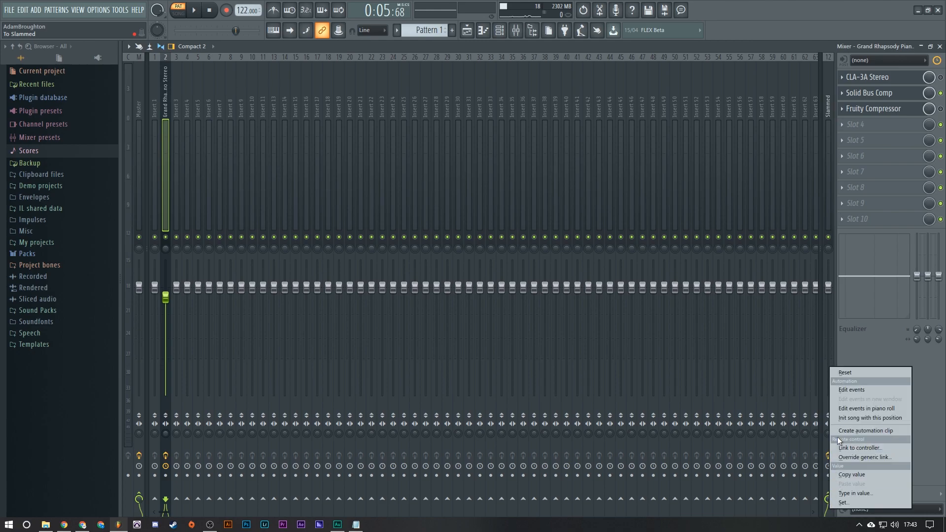
left_click(839, 309)
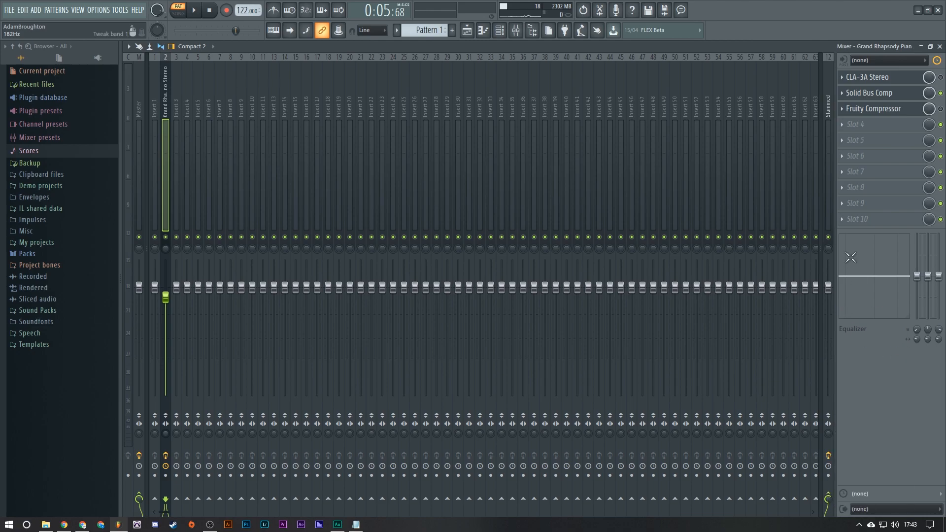
left_click(828, 120)
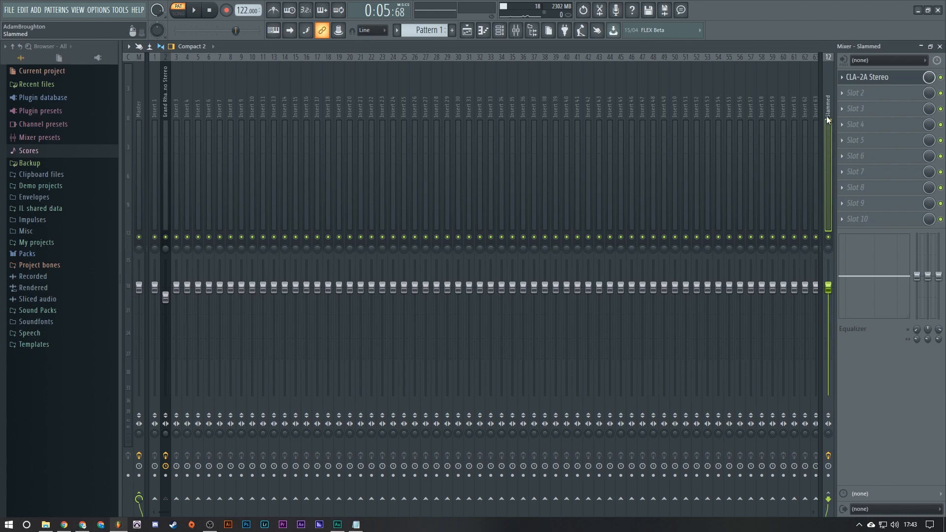
left_click(870, 77)
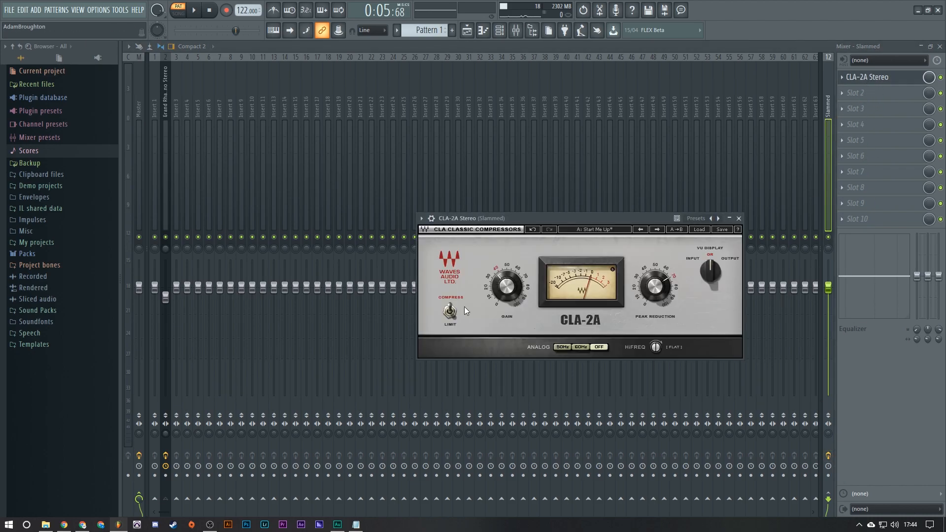
Select the piano track and play it briefly with the Slammed send active.
left_click(166, 121)
left_click(198, 11)
key("space")
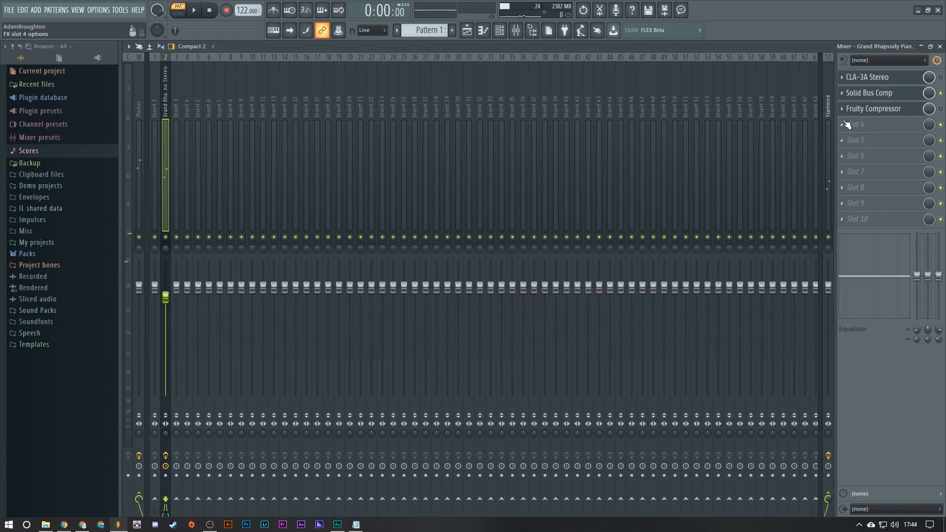
Copy Slammed's CLA-2A Stereo to the piano track's fourth effect slot, and turn off Solid Bus Comp and the send to Slammed.
left_click(827, 135)
left_click(844, 77)
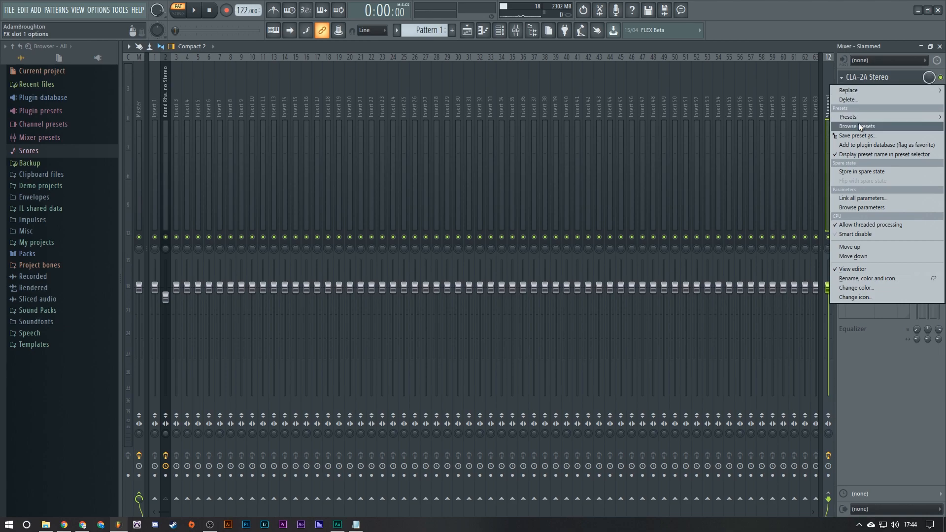
left_click_drag(857, 128, 163, 199)
left_click(463, 100)
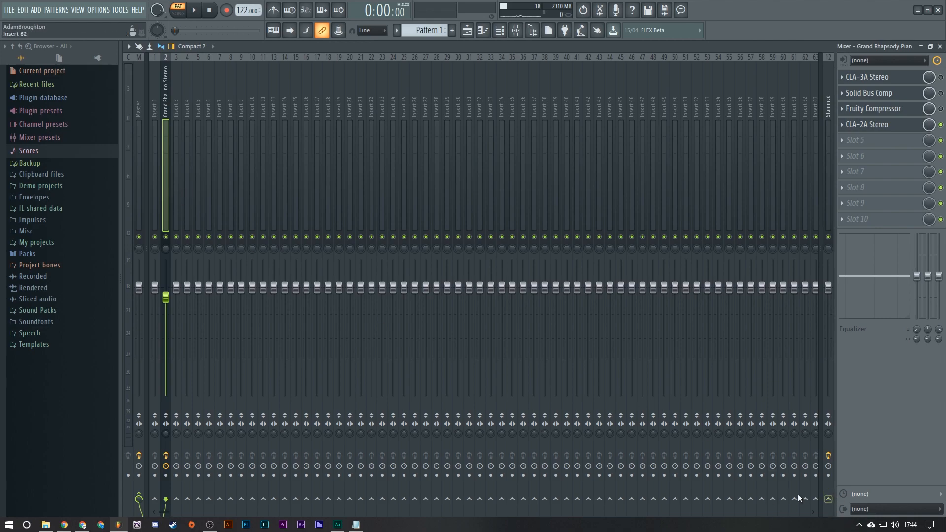
Reset the piano track's fader to its default level.
left_click(177, 287)
left_click(166, 238)
right_click(169, 304)
left_click(185, 310)
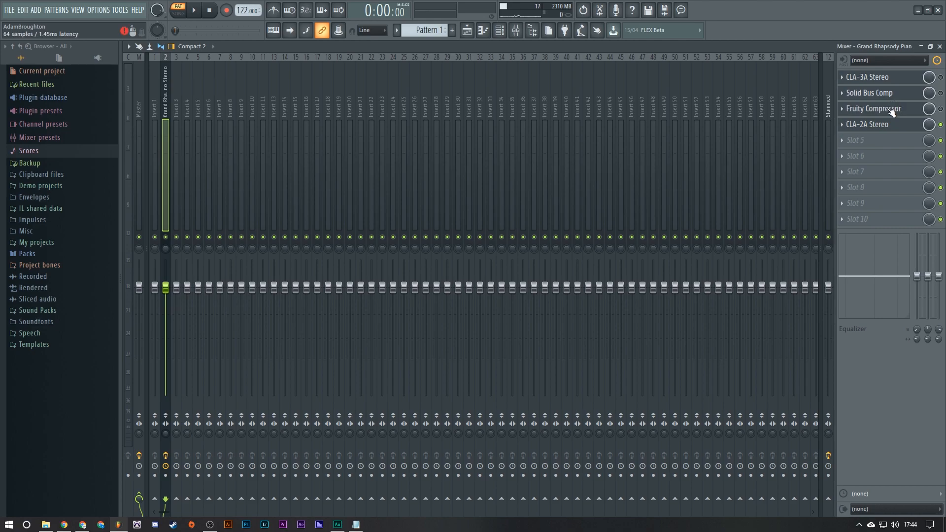
Play the piano through its own CLA-2A Stereo and move the plugin window over the upper mixer tracks.
left_click(882, 124)
key("space")
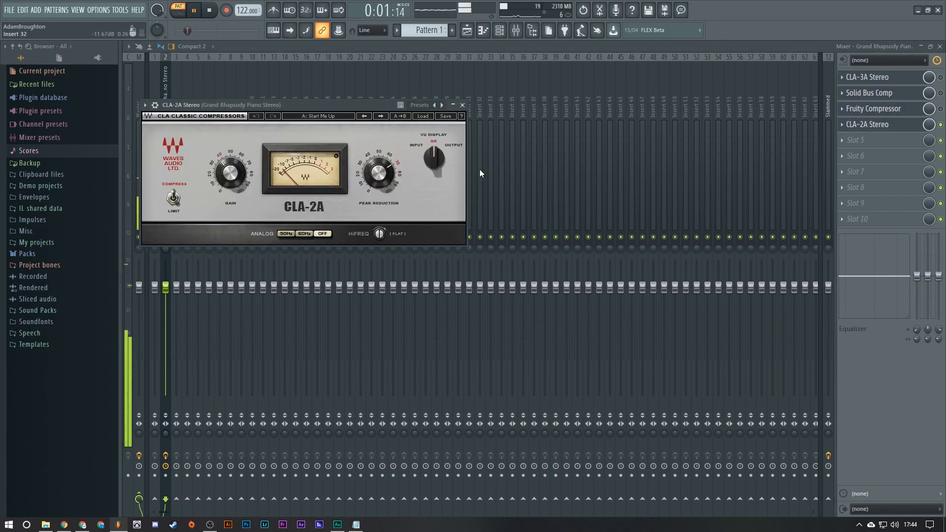
left_click_drag(317, 105, 522, 89)
key("space")
Bypass the piano track's CLA-2A Stereo and return to the slightly lowered fader with an adjusted send to Slammed.
left_click(940, 124)
left_click_drag(167, 287, 166, 298)
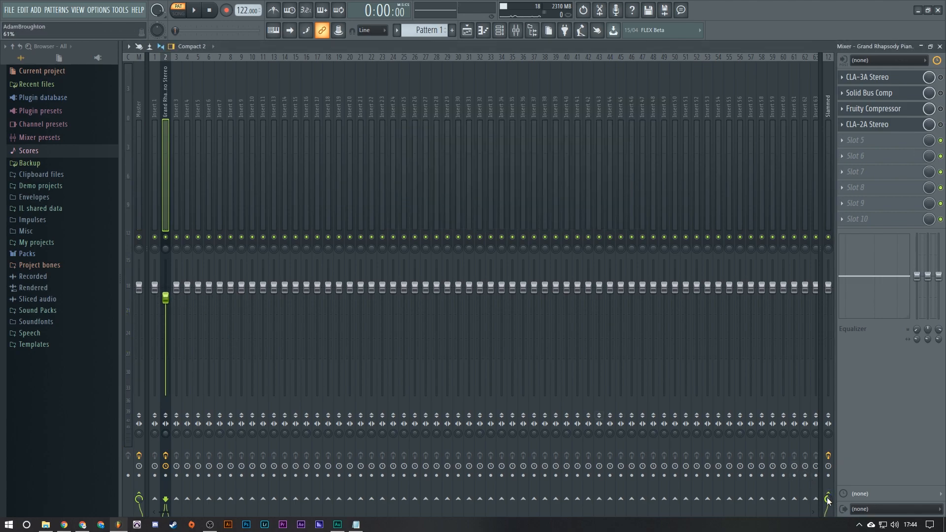
key("space")
left_click_drag(829, 500, 829, 505)
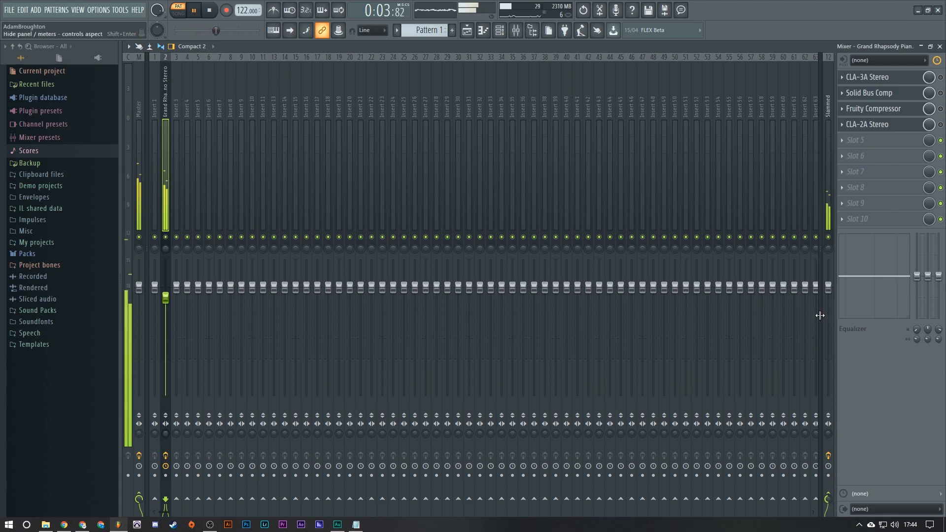
Toggle solo on the Slammed track during playback, stop playback and select Slammed.
right_click(829, 236)
right_click(830, 236)
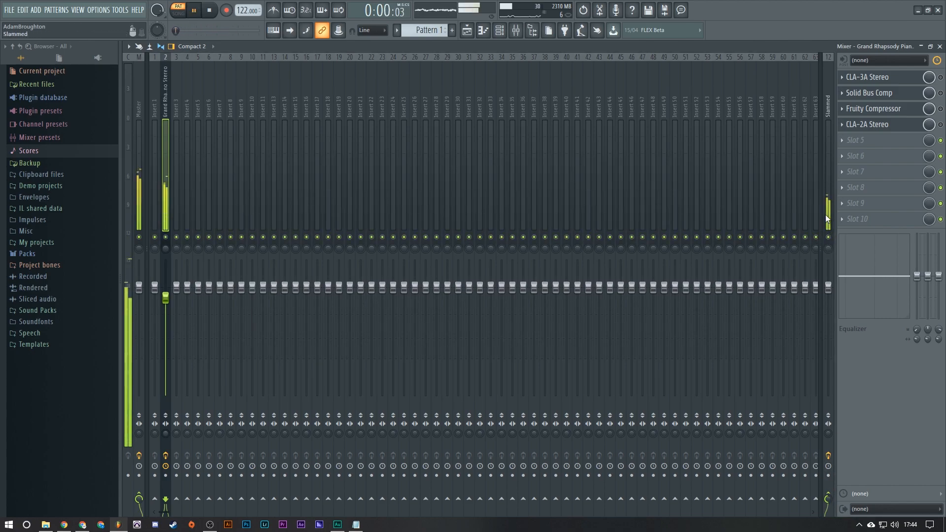
key("space")
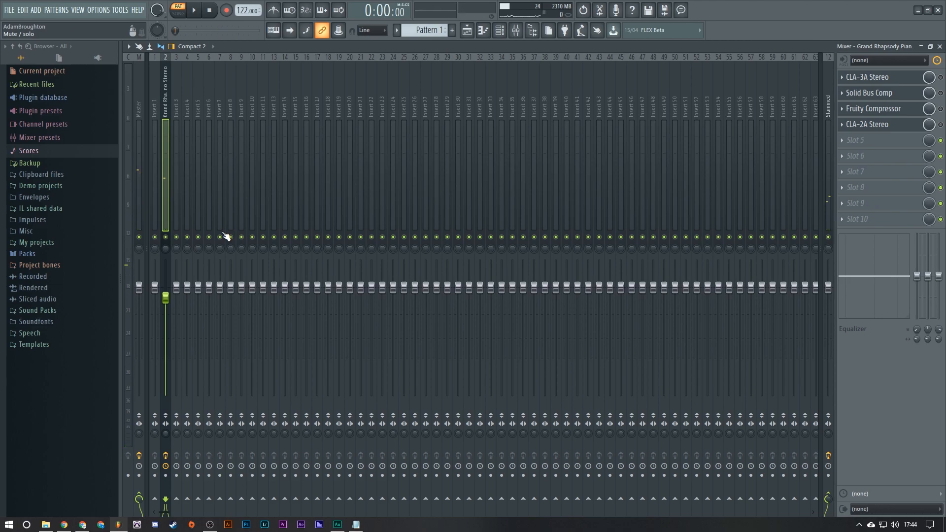
left_click(827, 155)
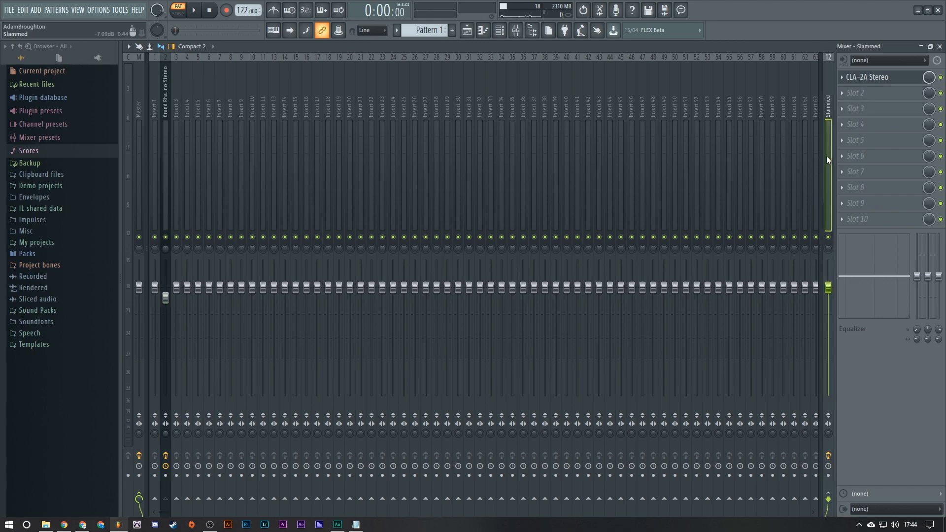